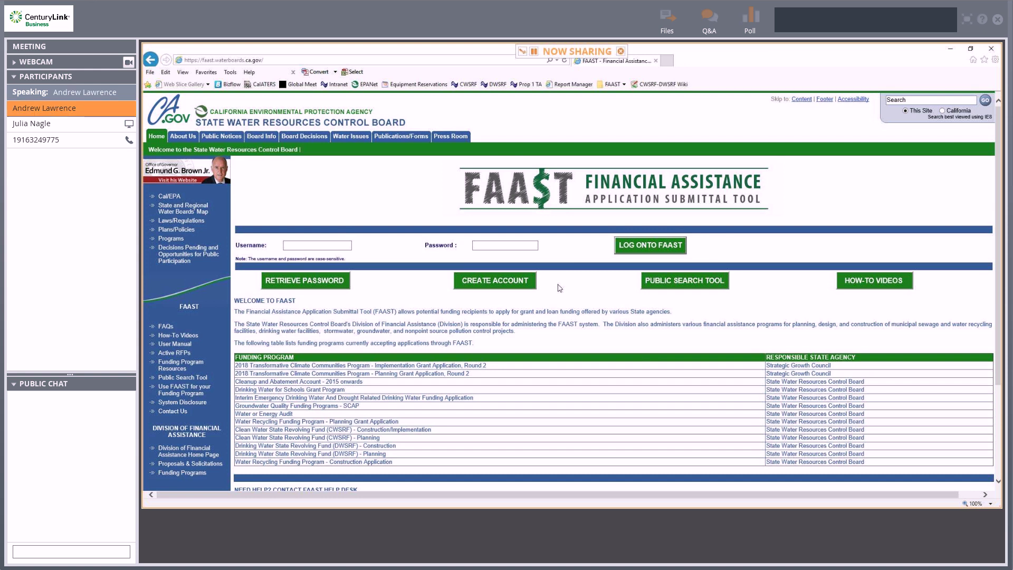
Review the funding programs on the FAAST home page, then start creating a new user account.
{"action": "scroll", "coordinate": [562, 289], "scroll_direction": "down", "scroll_amount": 3}
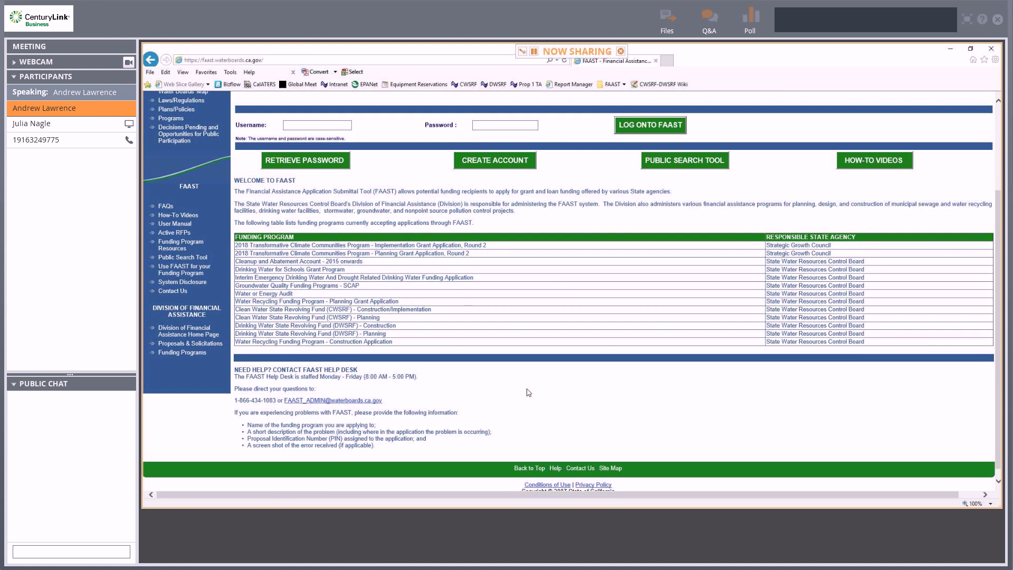
{"action": "scroll", "coordinate": [528, 392], "scroll_direction": "up", "scroll_amount": 3}
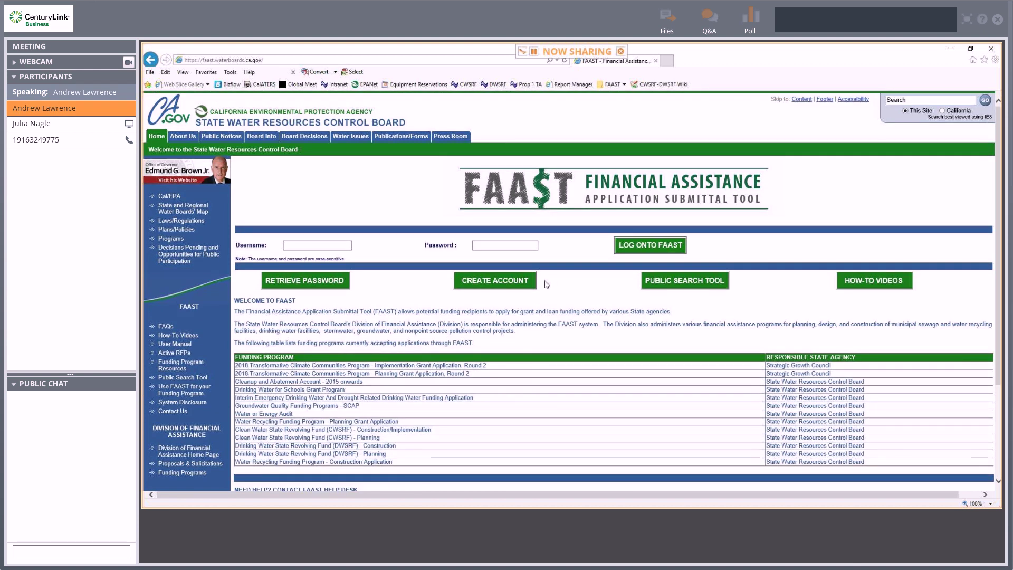
{"action": "left_click", "coordinate": [505, 289]}
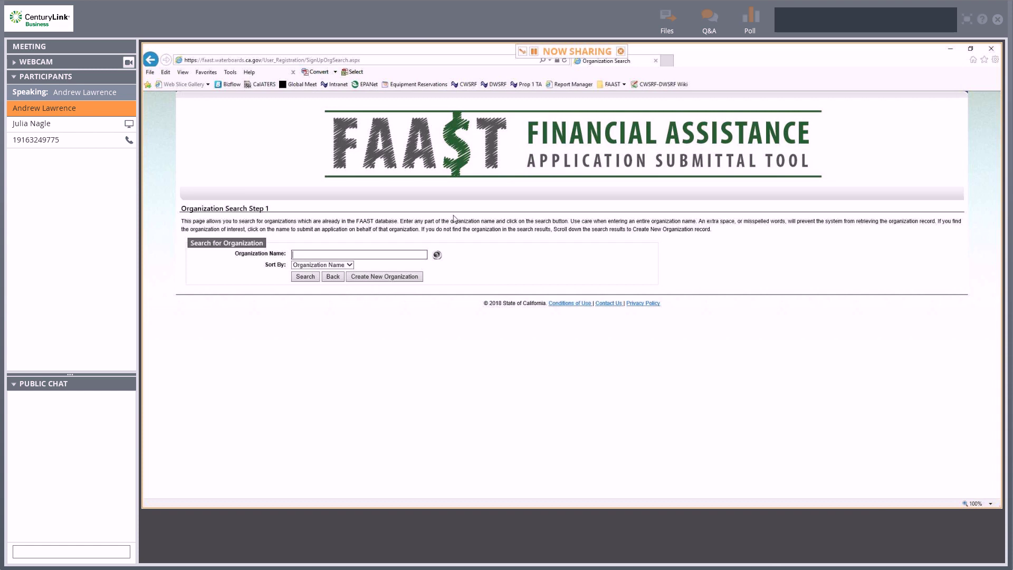
Search organizations for 'state water' and select State Water Resources Control Board (Division of Financial Assistance).
{"action": "type", "text": "state "}
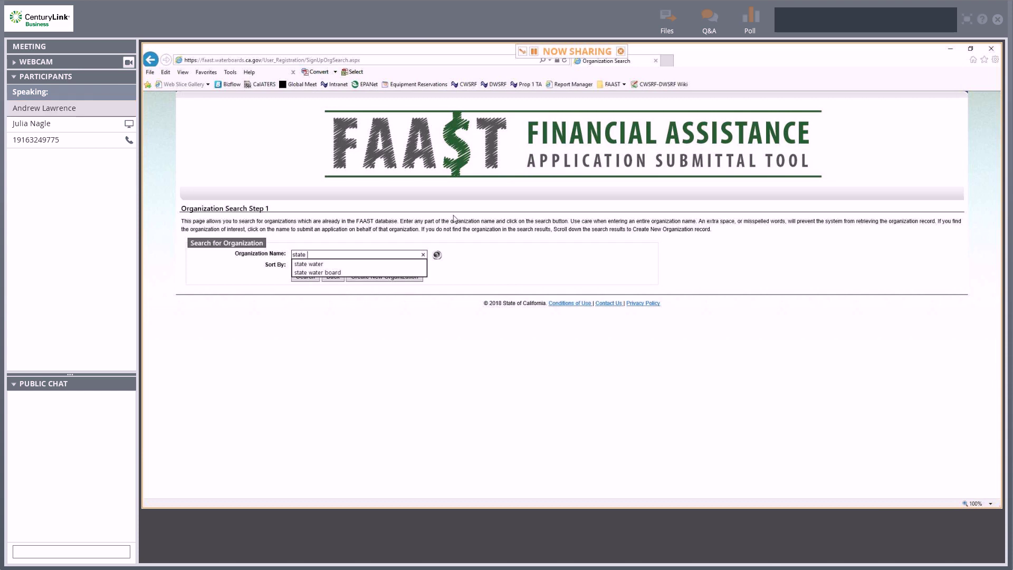
{"action": "type", "text": "water"}
{"action": "key", "text": "Return"}
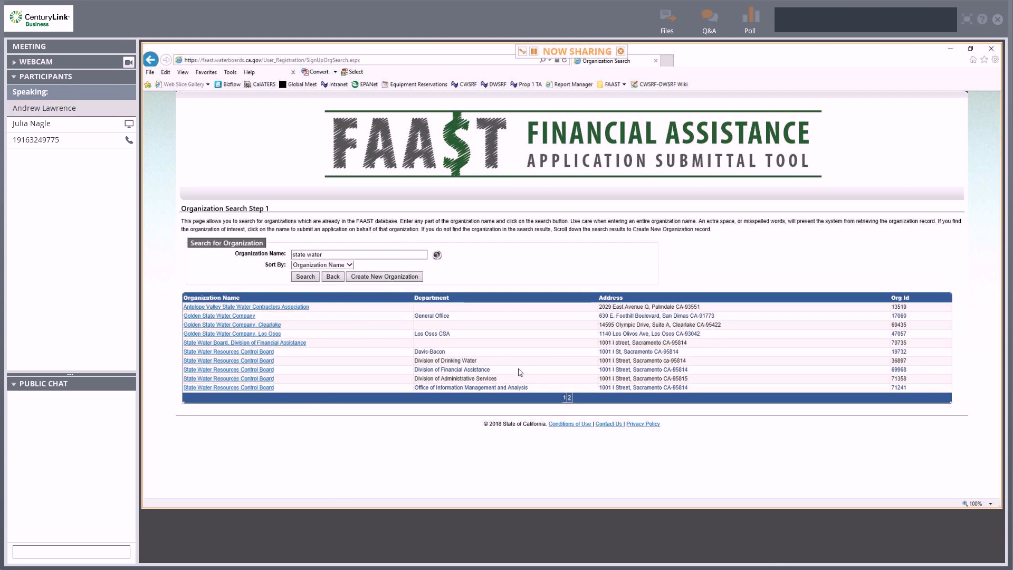
{"action": "left_click", "coordinate": [271, 370]}
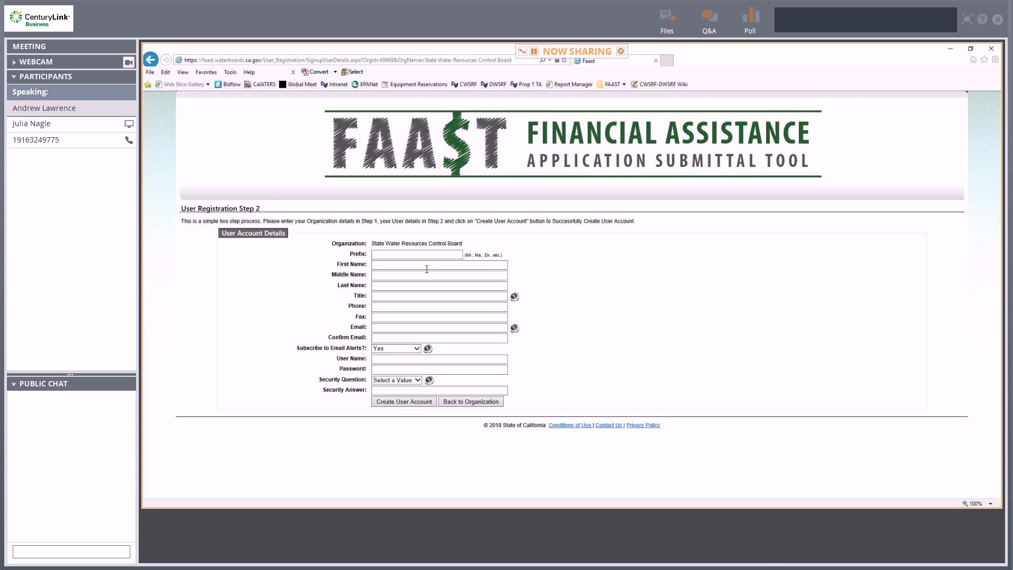
Enter the user's first and last name and their e-mail address in both e-mail fields.
{"action": "left_click", "coordinate": [428, 265]}
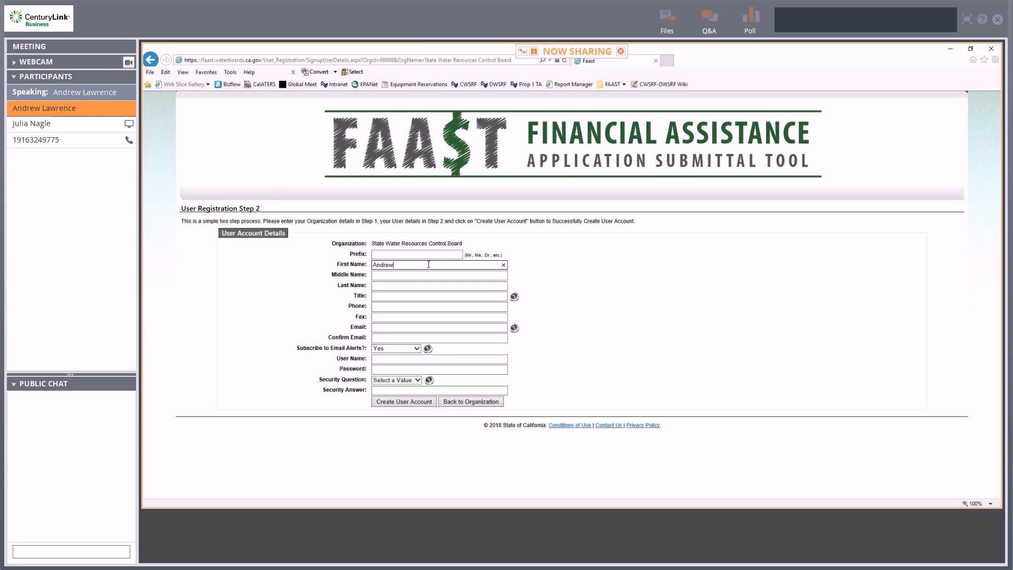
{"action": "key", "text": "Tab"}
{"action": "key", "text": "Tab"}
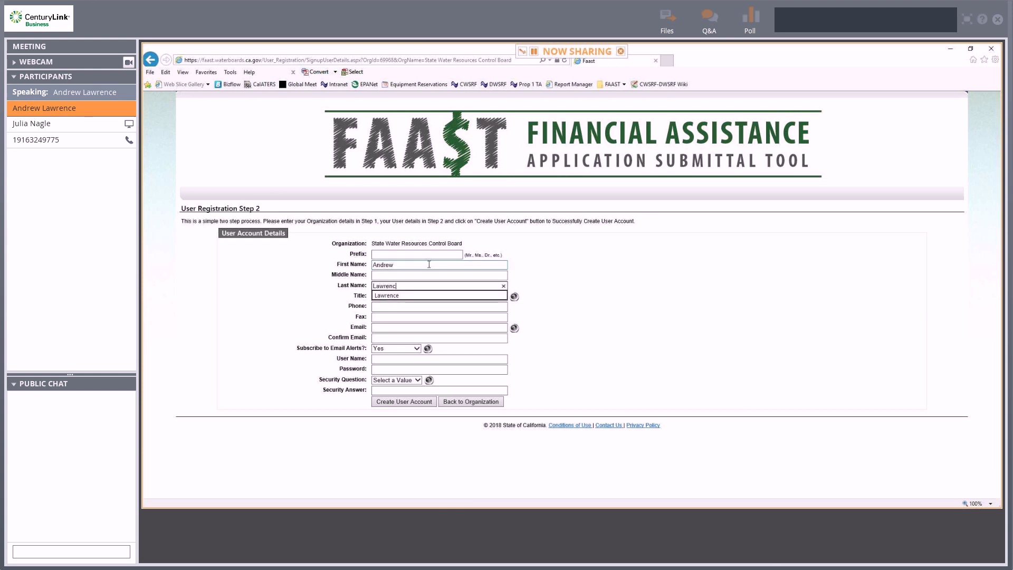
{"action": "key", "text": "Tab"}
{"action": "key", "text": "Tab"}
{"action": "key", "text": "Tab"}
{"action": "key", "text": "Tab"}
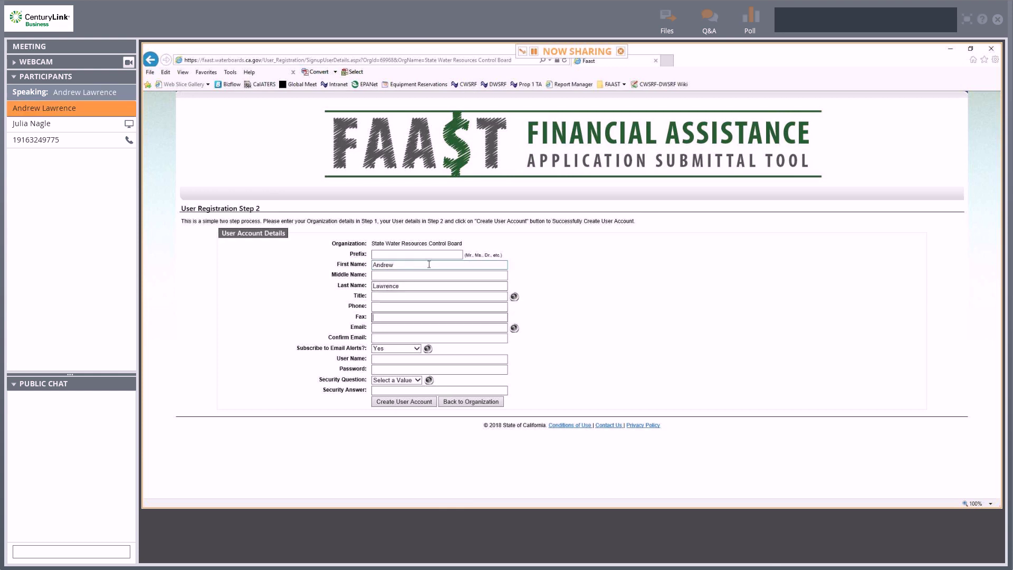
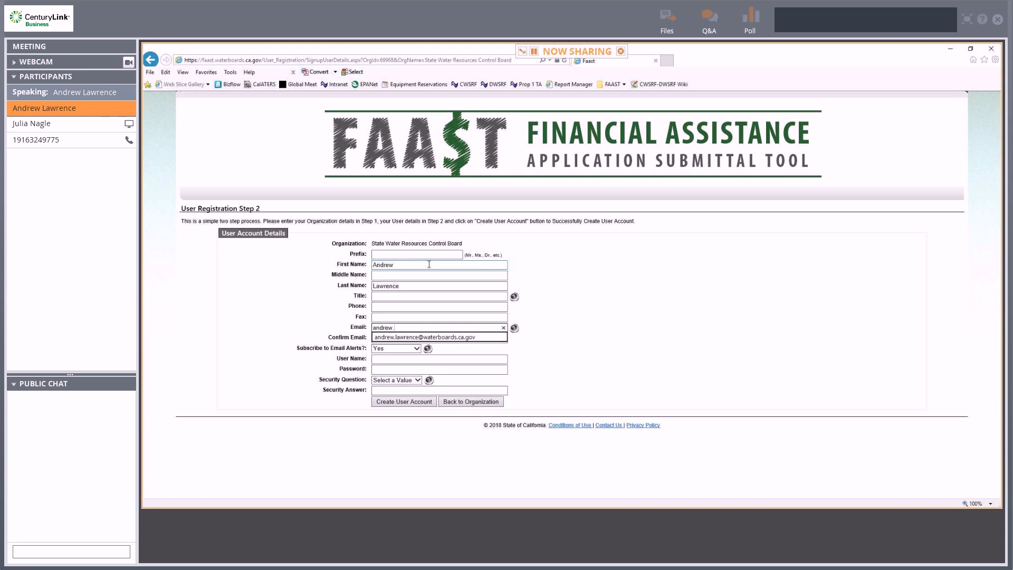
{"action": "key", "text": "Down"}
{"action": "key", "text": "Return"}
{"action": "key", "text": "Tab"}
{"action": "key", "text": "Tab"}
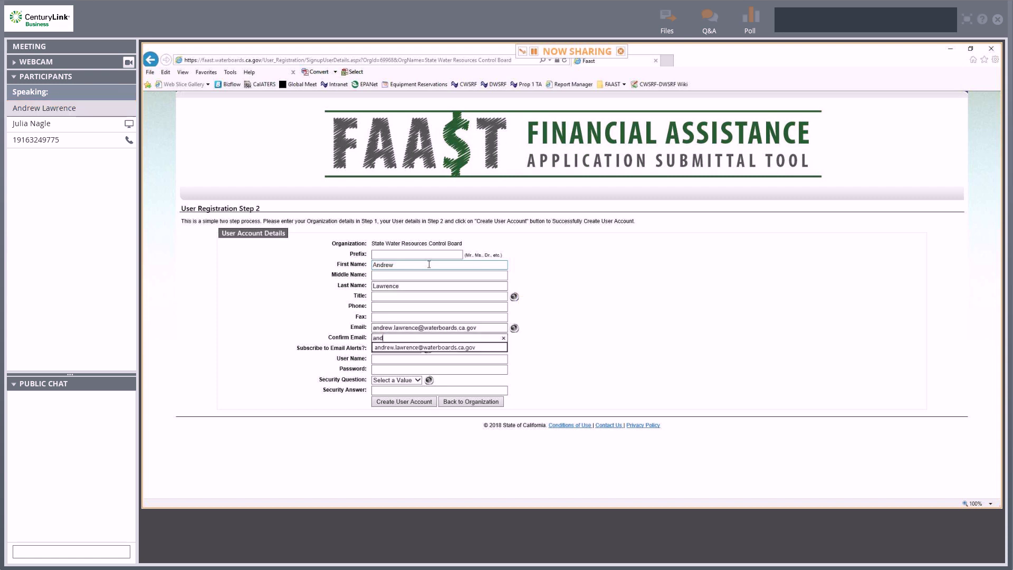
{"action": "key", "text": "Down"}
{"action": "key", "text": "Return"}
{"action": "key", "text": "Tab"}
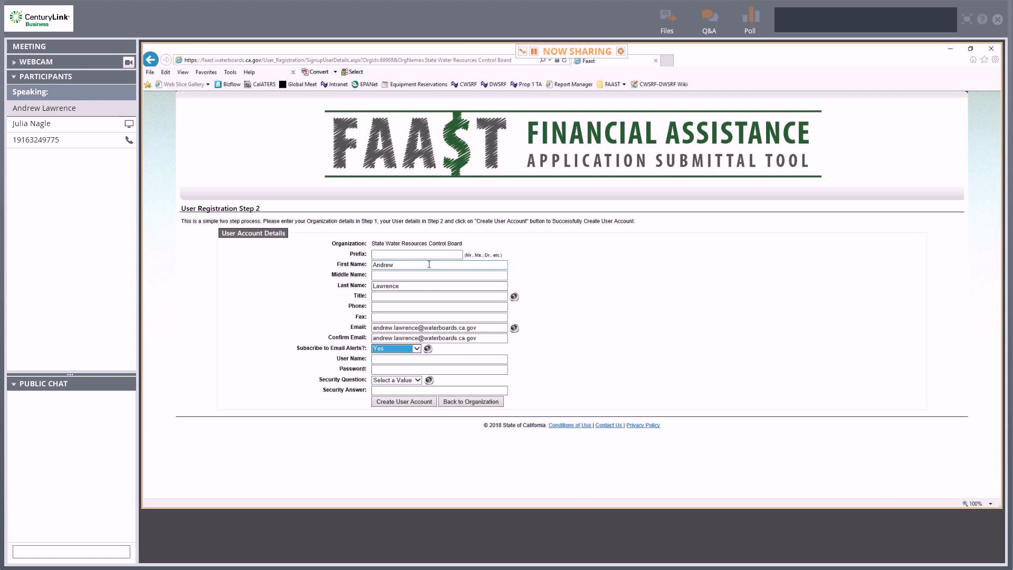
{"action": "key", "text": "Tab"}
{"action": "key", "text": "Tab"}
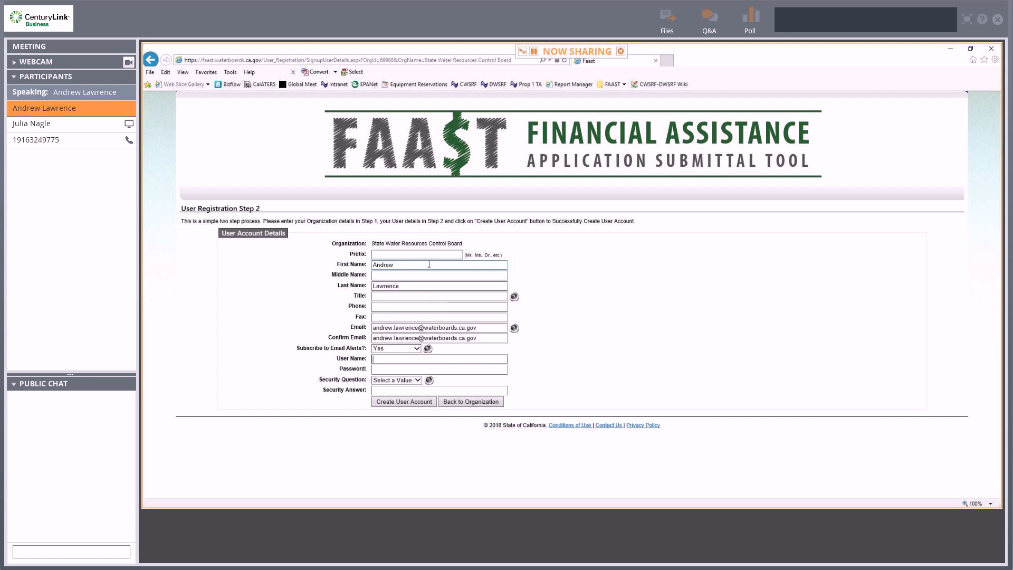
Choose an available username and enter the account password.
{"action": "type", "text": "drewtest"}
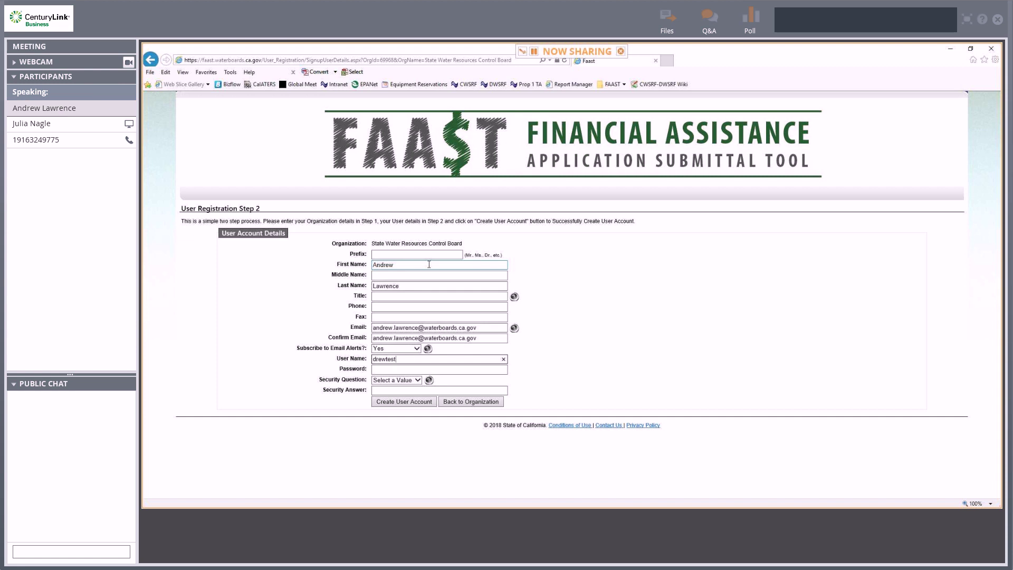
{"action": "key", "text": "Tab"}
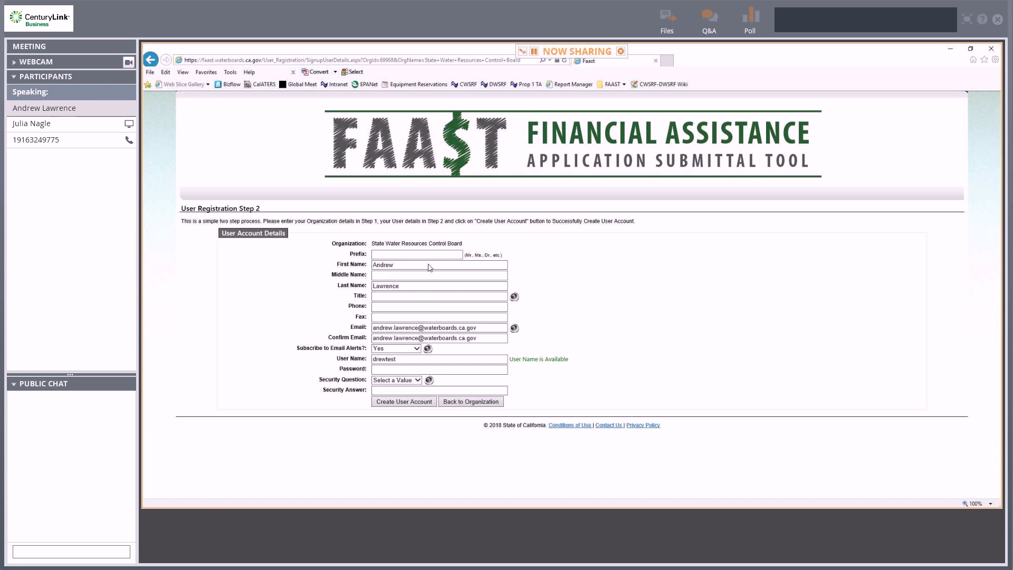
{"action": "left_click", "coordinate": [386, 373]}
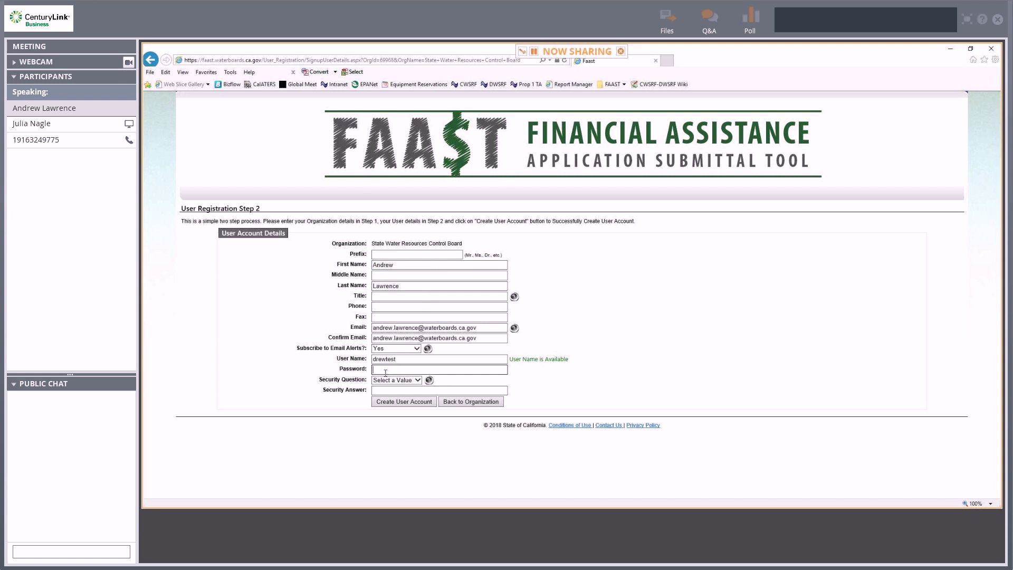
{"action": "type", "text": "•••"}
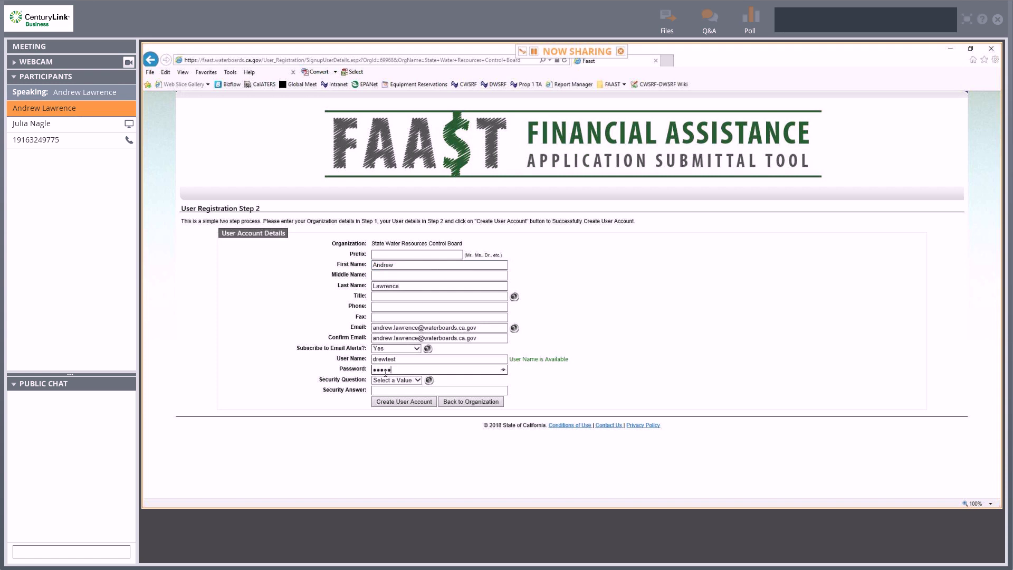
{"action": "type", "text": "•••"}
{"action": "key", "text": "Tab"}
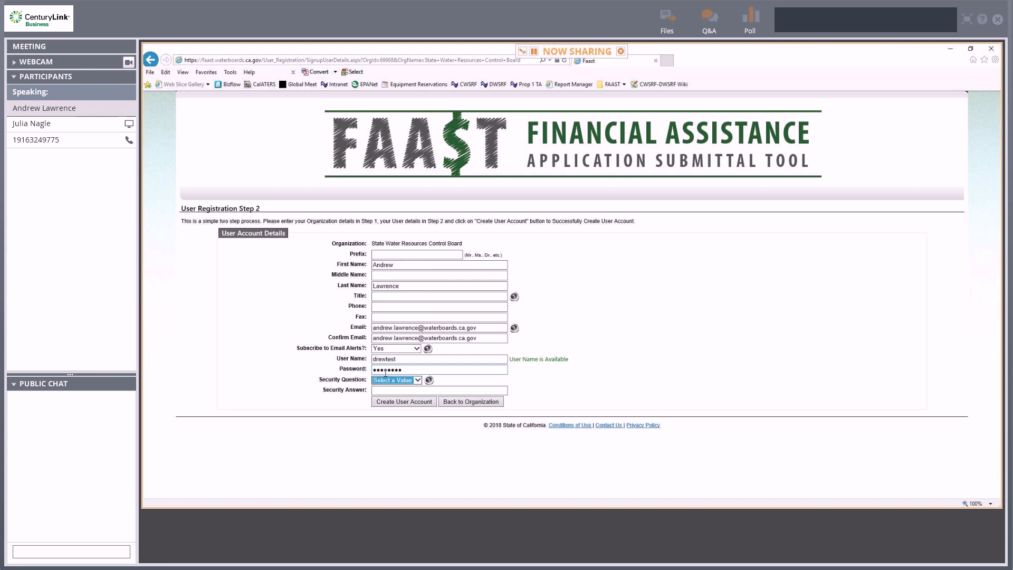
Pick 'Favorite sport' as the security question, enter its answer, and create the account.
{"action": "left_click", "coordinate": [397, 380]}
{"action": "left_click", "coordinate": [401, 387]}
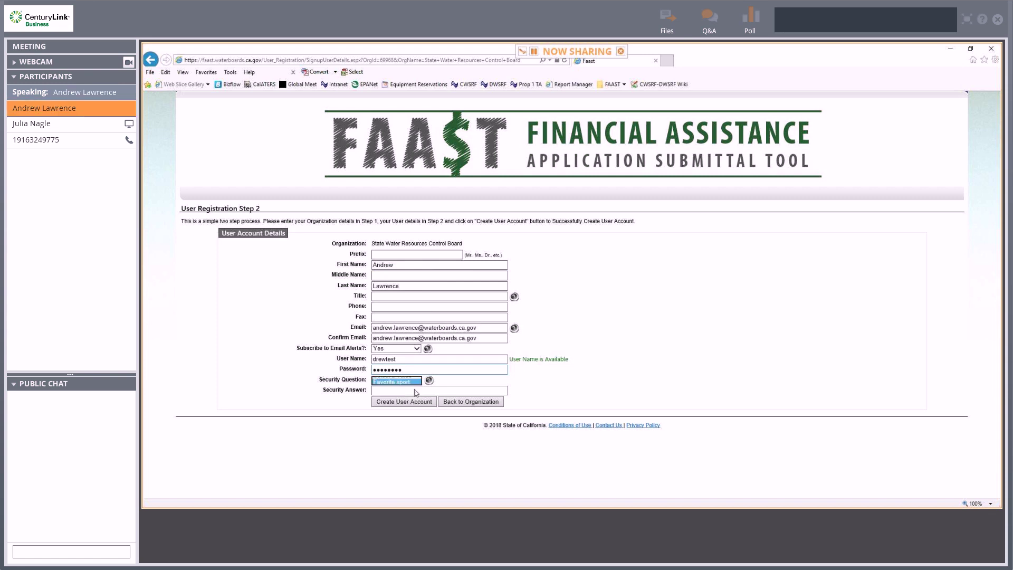
{"action": "left_click", "coordinate": [418, 390]}
{"action": "type", "text": "base"}
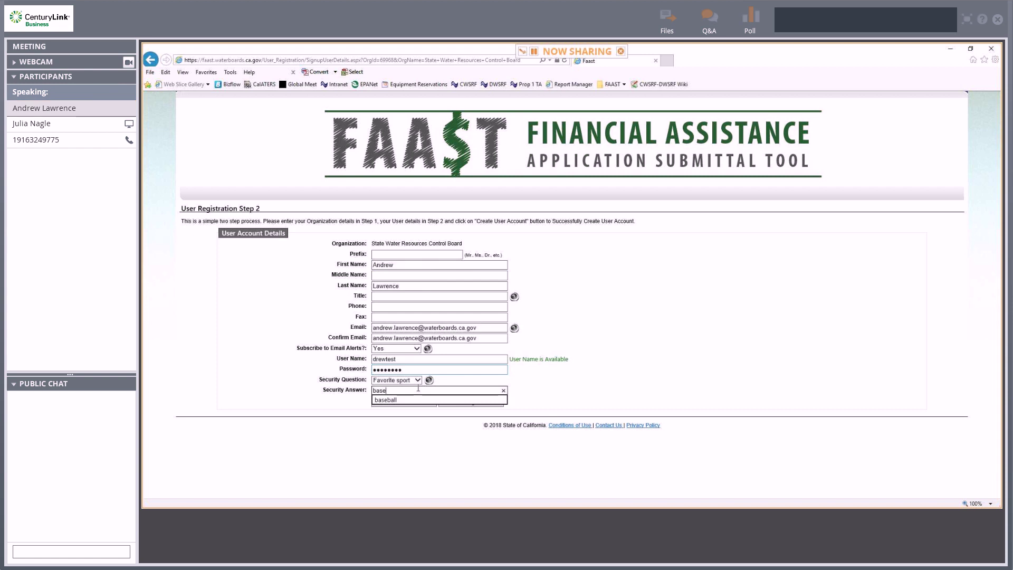
{"action": "type", "text": "ball"}
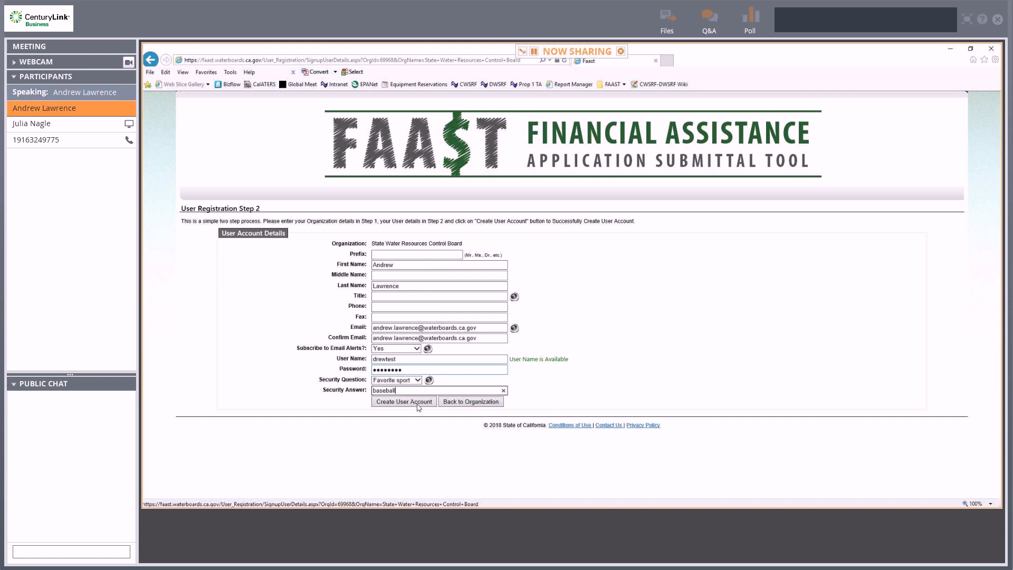
{"action": "left_click", "coordinate": [422, 403]}
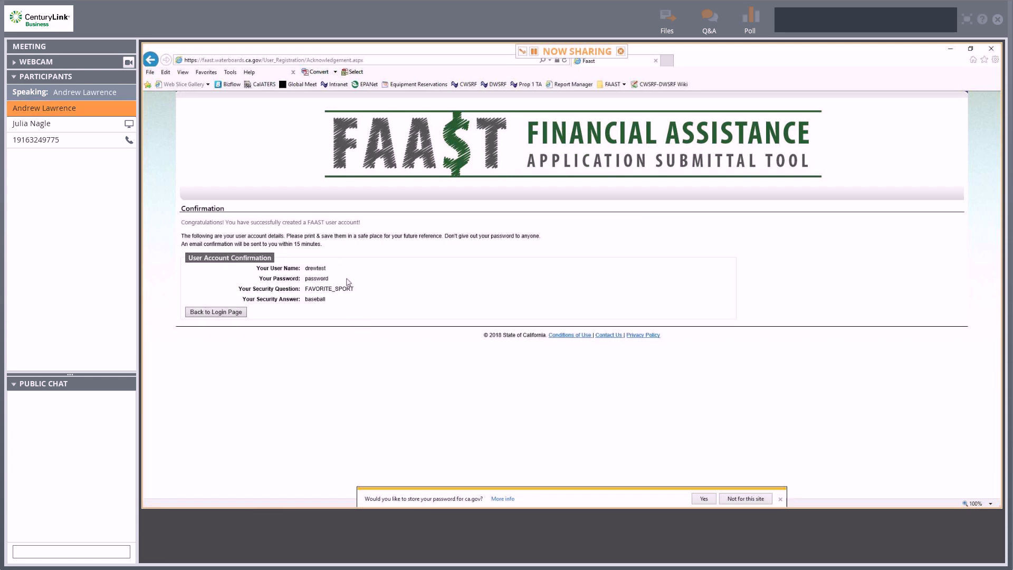
Dismiss the save-password bar, return to the login page, and sign in with the new credentials.
{"action": "left_click", "coordinate": [779, 499]}
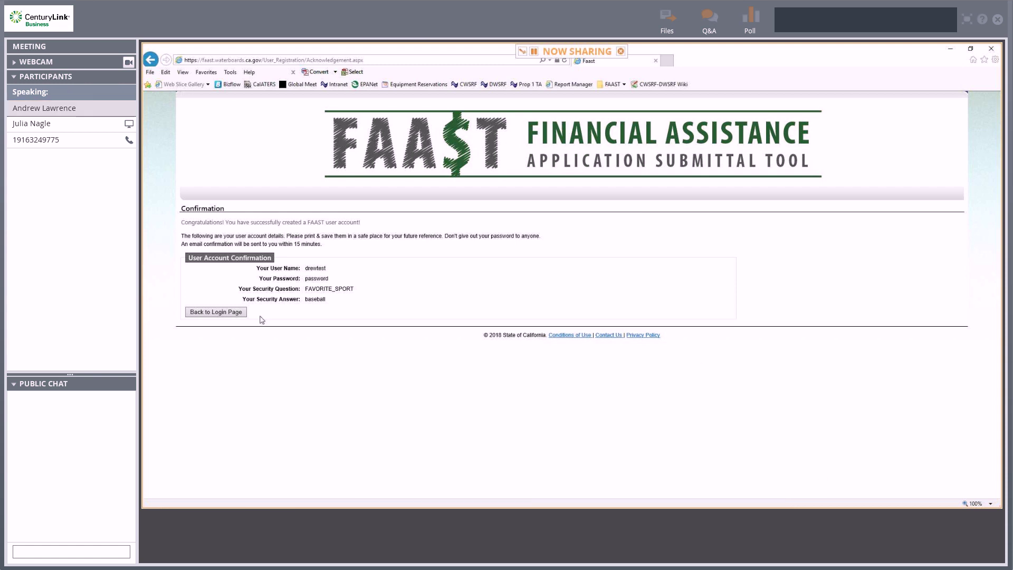
{"action": "left_click", "coordinate": [221, 315]}
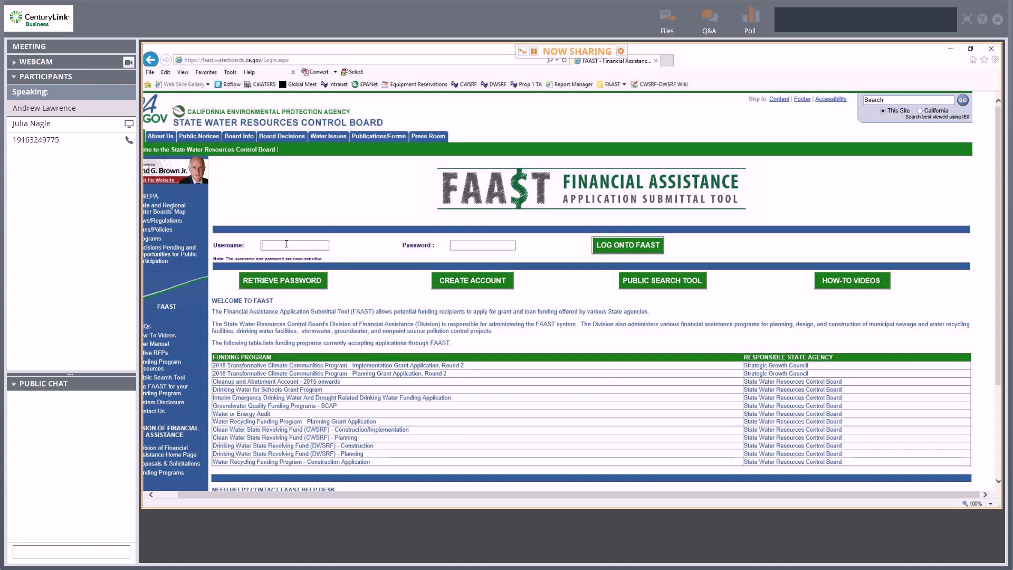
{"action": "type", "text": "drew"}
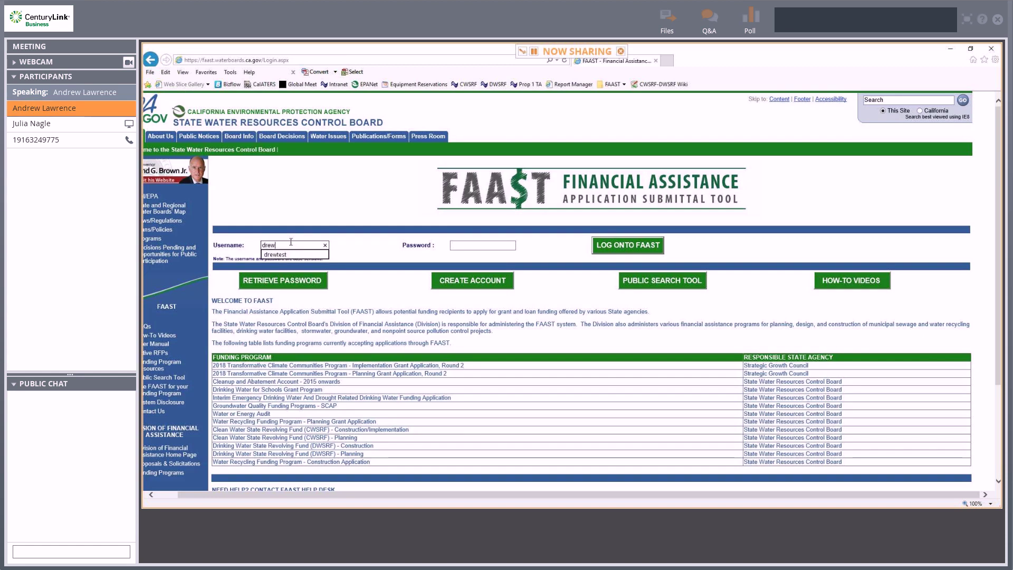
{"action": "type", "text": "test"}
{"action": "key", "text": "Tab"}
{"action": "type", "text": "test"}
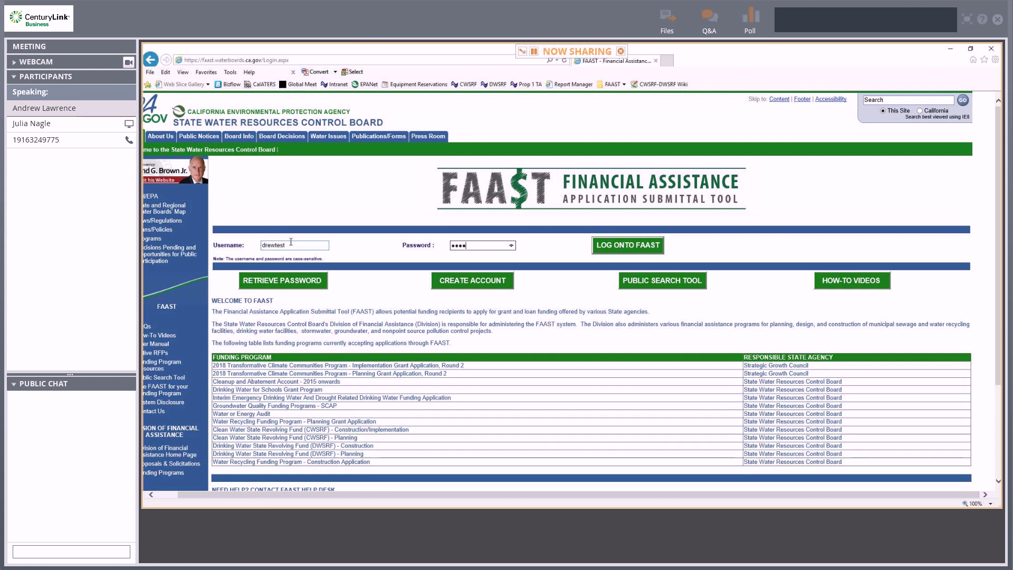
{"action": "type", "text": "1234"}
{"action": "key", "text": "Return"}
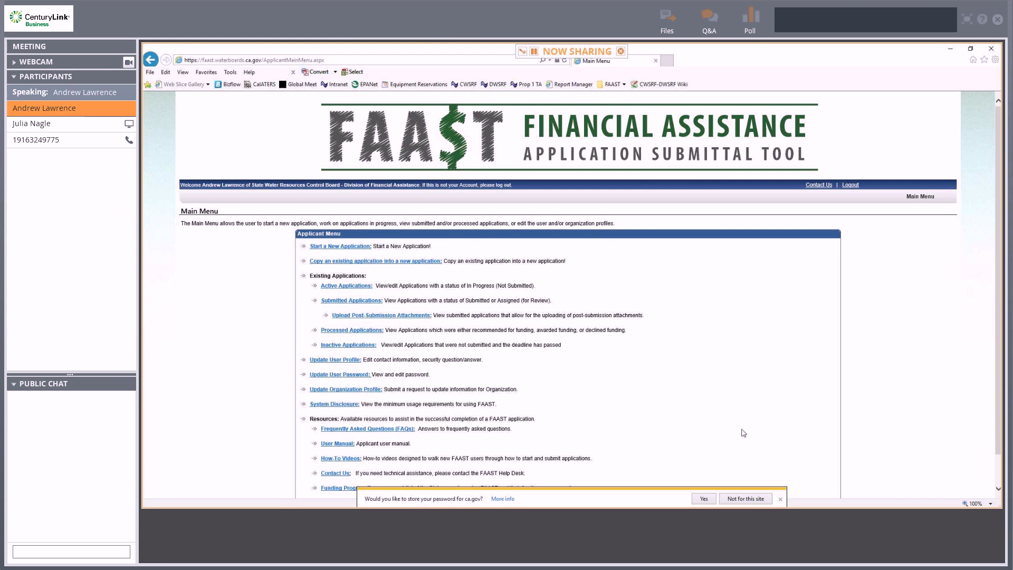
Dismiss the save-password prompt, review the Main Menu, and choose 'Start a New Application'.
{"action": "left_click", "coordinate": [780, 498]}
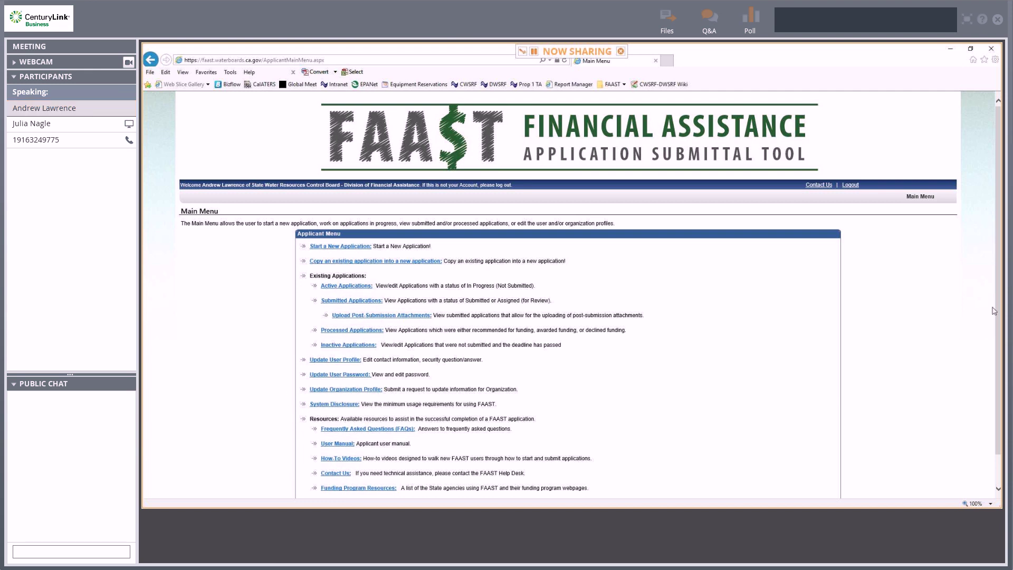
{"action": "scroll", "coordinate": [983, 359], "scroll_direction": "down", "scroll_amount": 2}
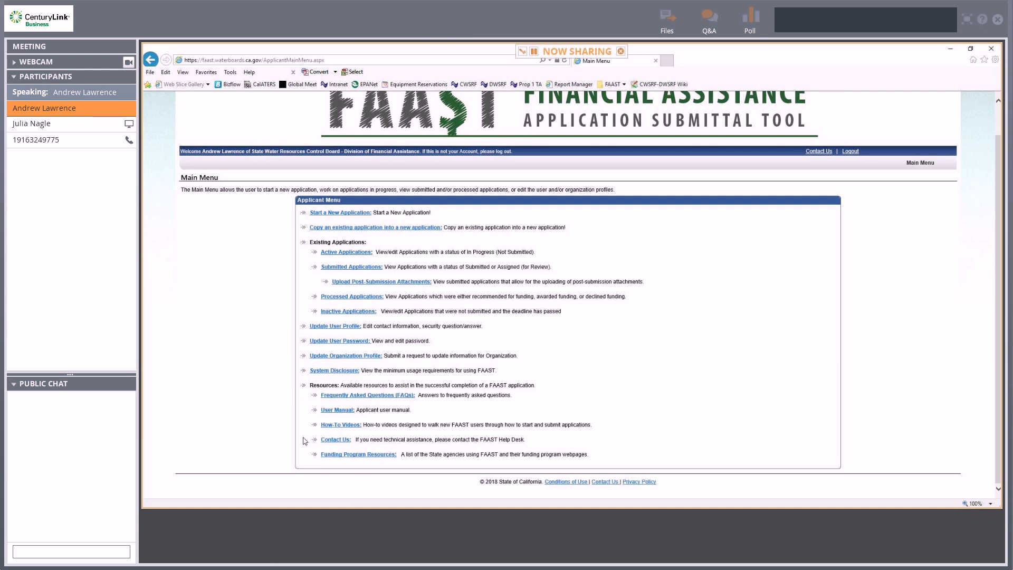
{"action": "scroll", "coordinate": [263, 338], "scroll_direction": "up", "scroll_amount": 1}
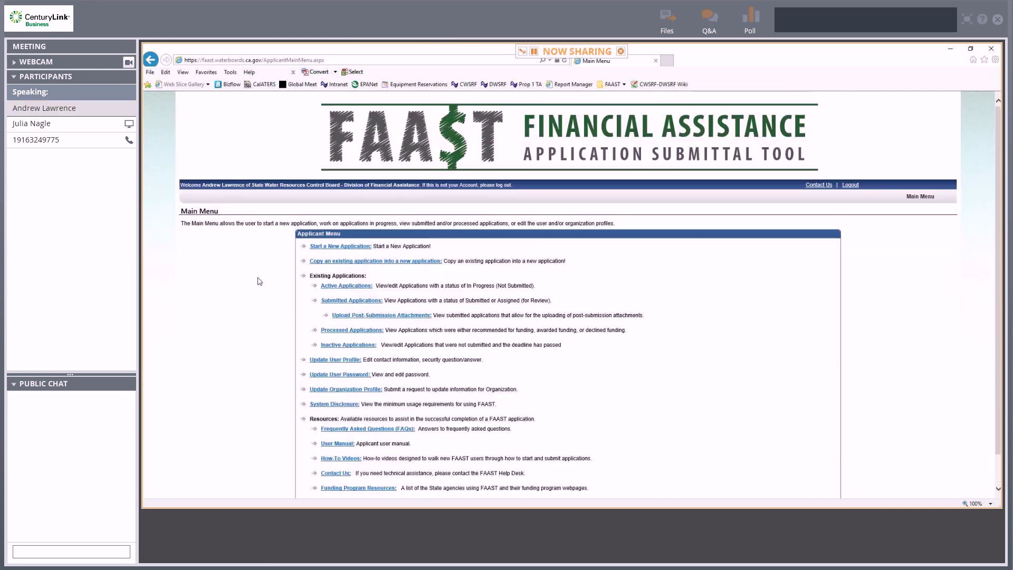
{"action": "left_click", "coordinate": [367, 250]}
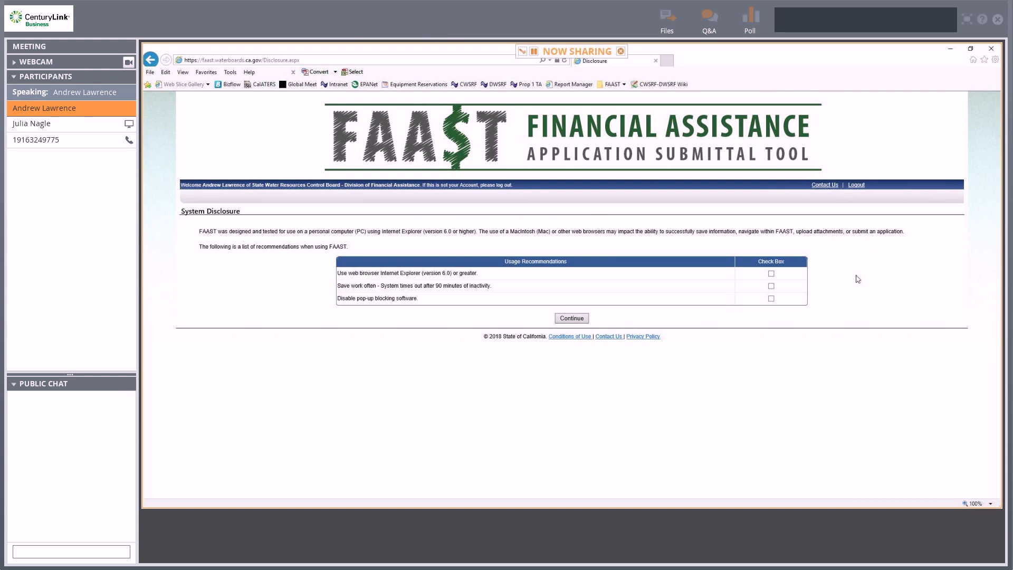
Tick the disclosure recommendations, continue, and choose Option 1 to apply as own organization.
{"action": "left_click", "coordinate": [772, 287]}
{"action": "left_click", "coordinate": [772, 299]}
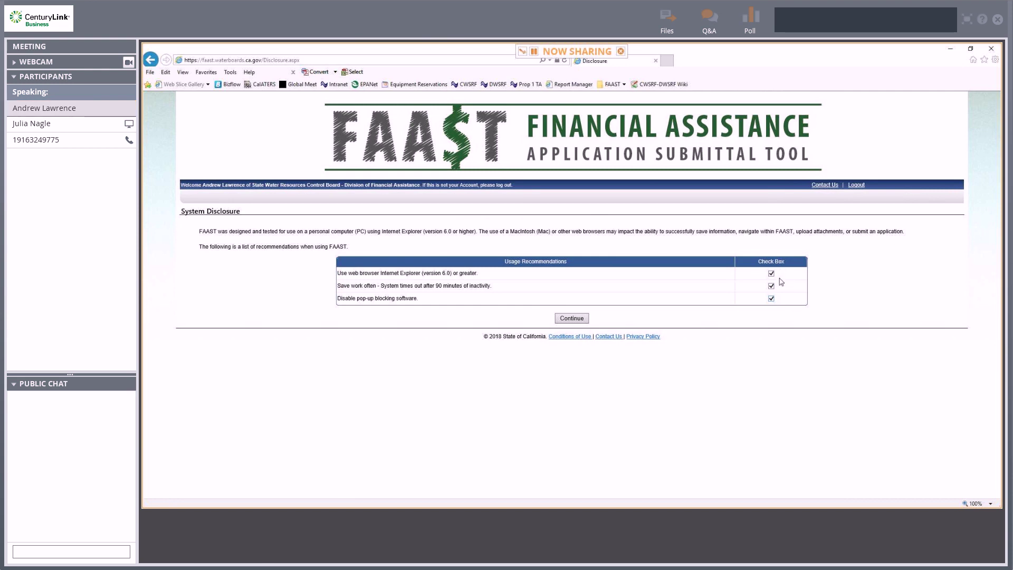
{"action": "left_click", "coordinate": [582, 323]}
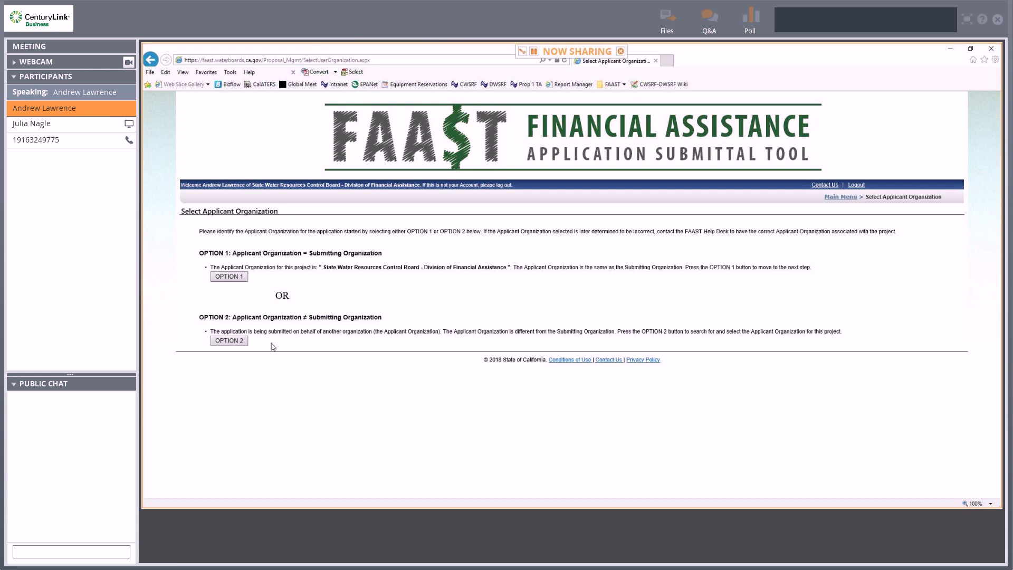
{"action": "left_click", "coordinate": [230, 277]}
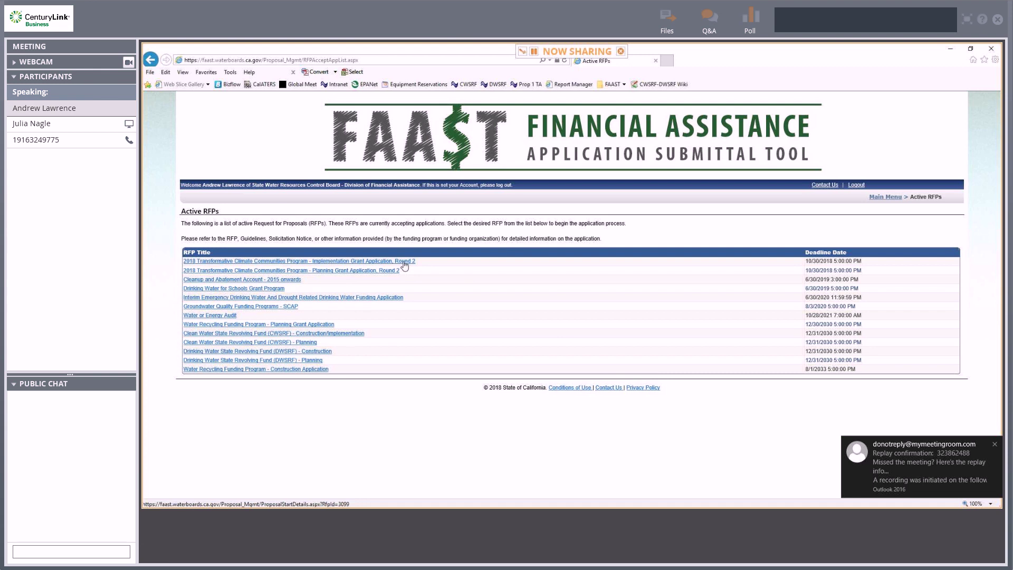
Choose the 2018 TCC Program Implementation Grant Application, Round 2 RFP from the Active RFPs list.
{"action": "left_click", "coordinate": [404, 263]}
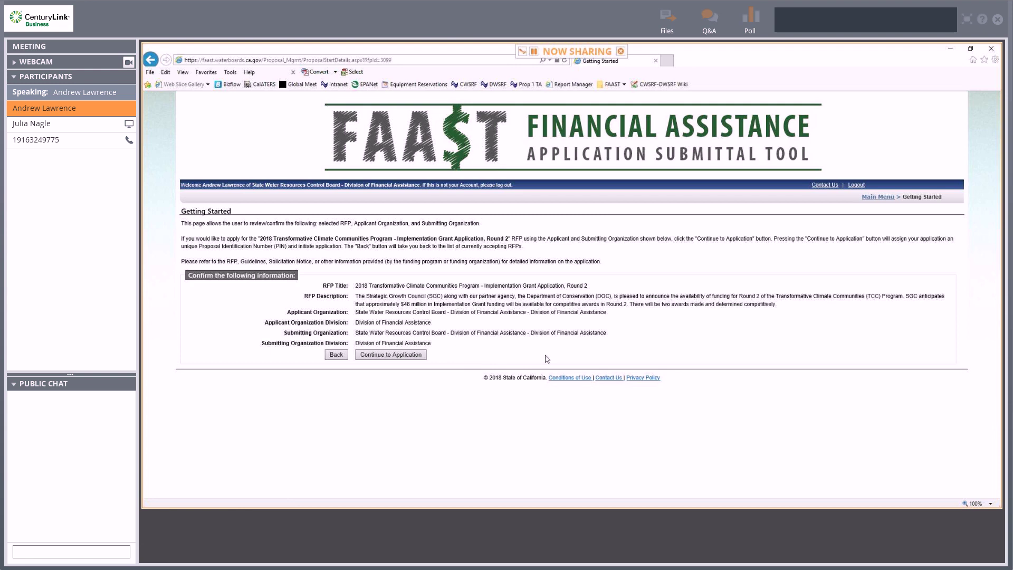
Continue to the TCC Round 2 application and scroll through its General Information form.
{"action": "left_click", "coordinate": [384, 357]}
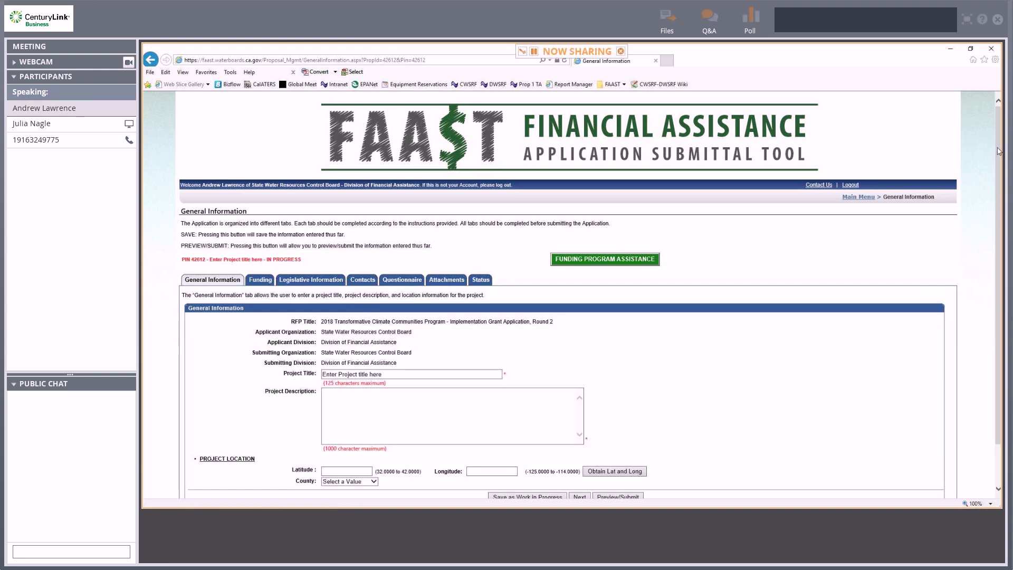
{"action": "scroll", "coordinate": [998, 161], "scroll_direction": "down", "scroll_amount": 1}
{"action": "scroll", "coordinate": [999, 164], "scroll_direction": "down", "scroll_amount": 2}
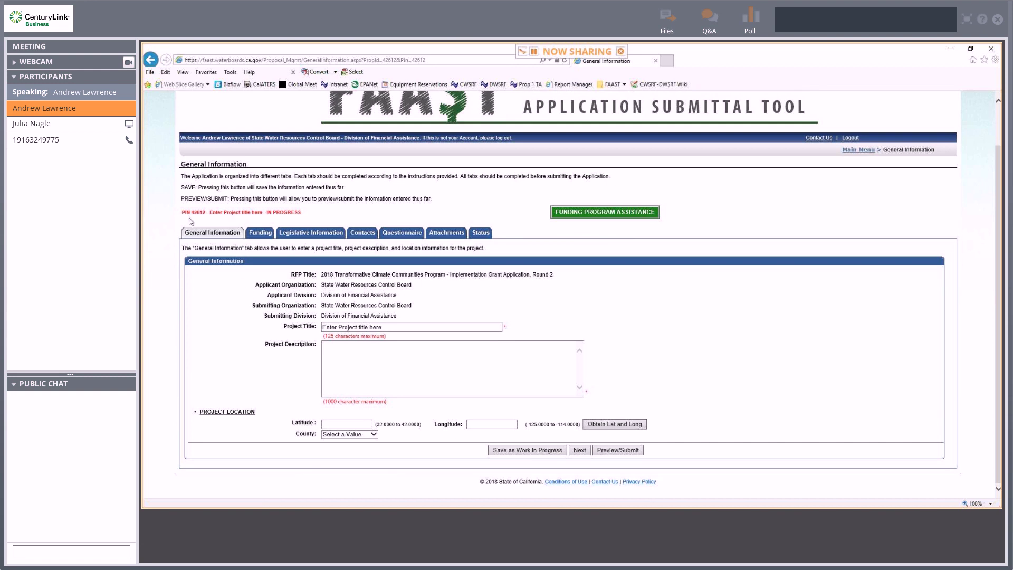
Enter project title 'Title' and description 'Description', then save as work in progress.
{"action": "left_click_drag", "start_coordinate": [389, 327], "coordinate": [309, 328]}
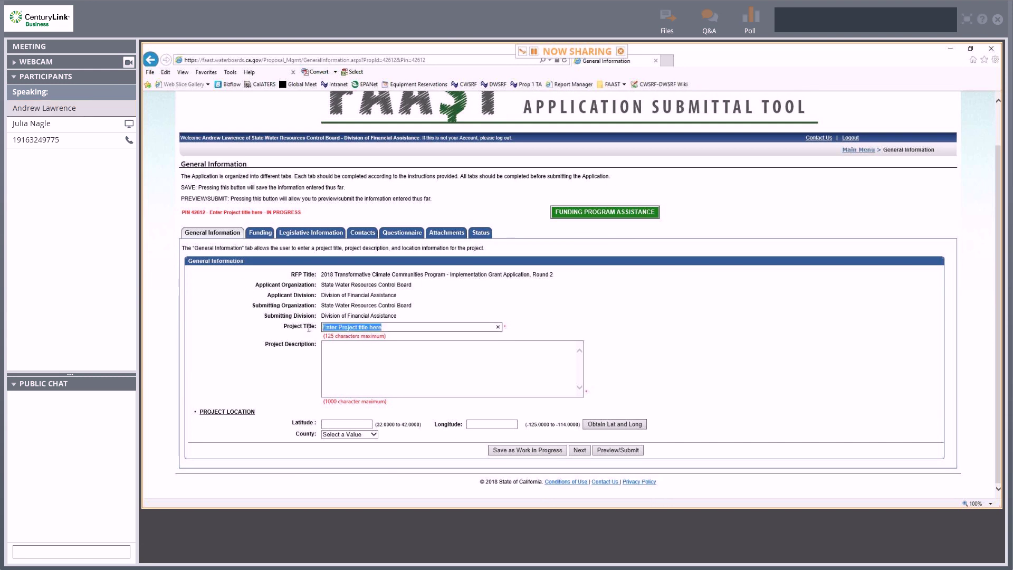
{"action": "type", "text": "T"}
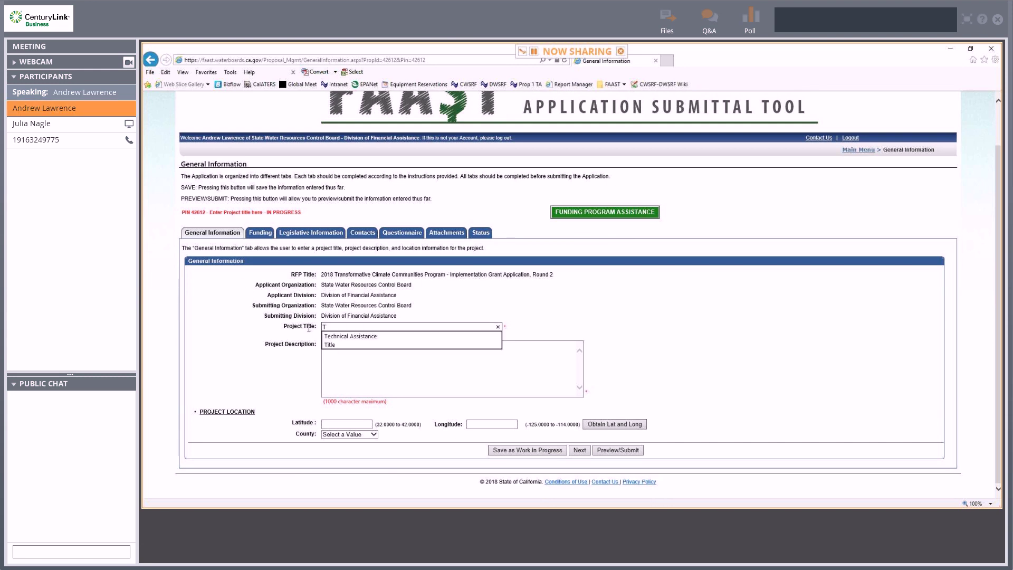
{"action": "type", "text": "itle"}
{"action": "key", "text": "Tab"}
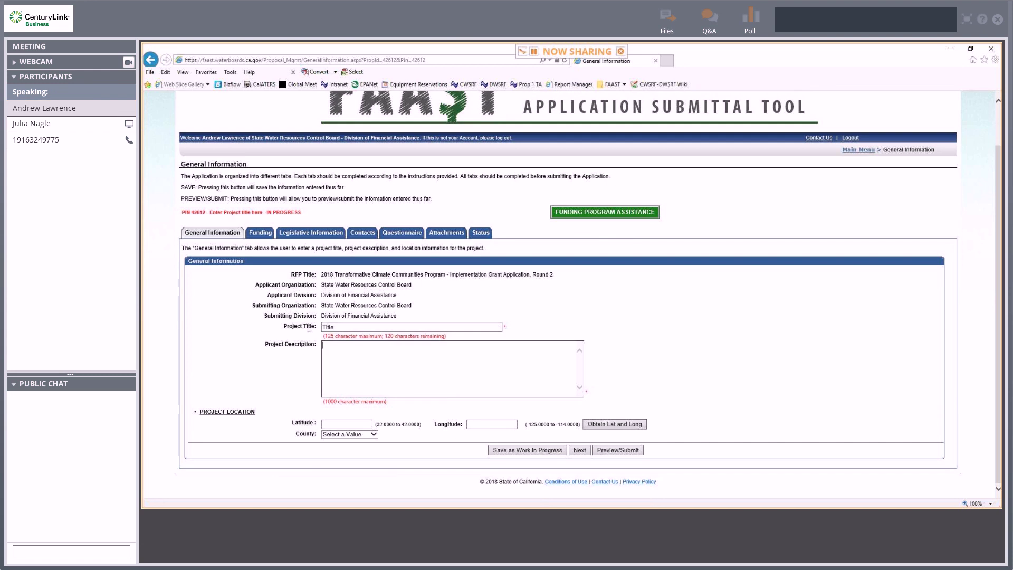
{"action": "type", "text": "Des"}
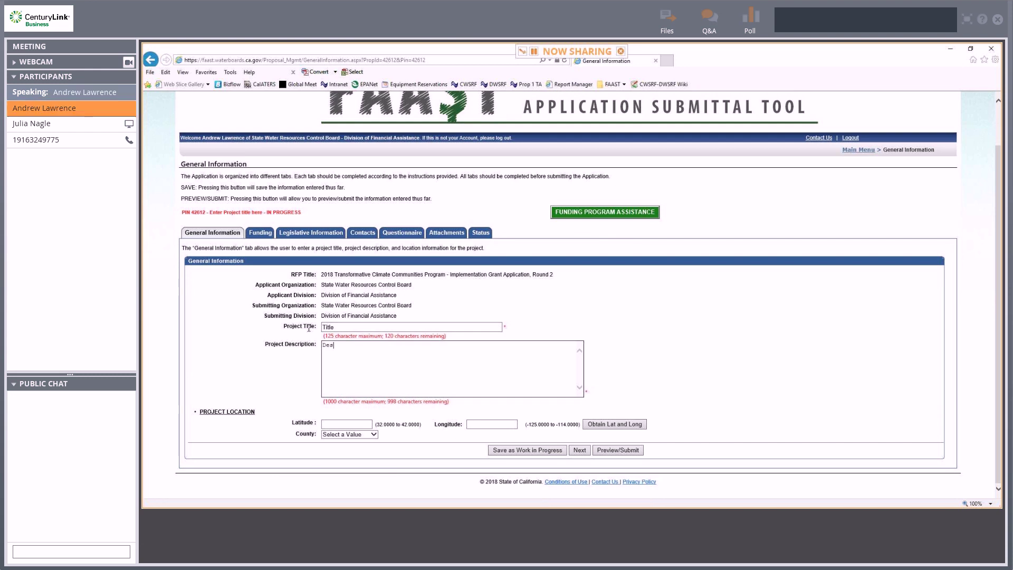
{"action": "type", "text": "cription"}
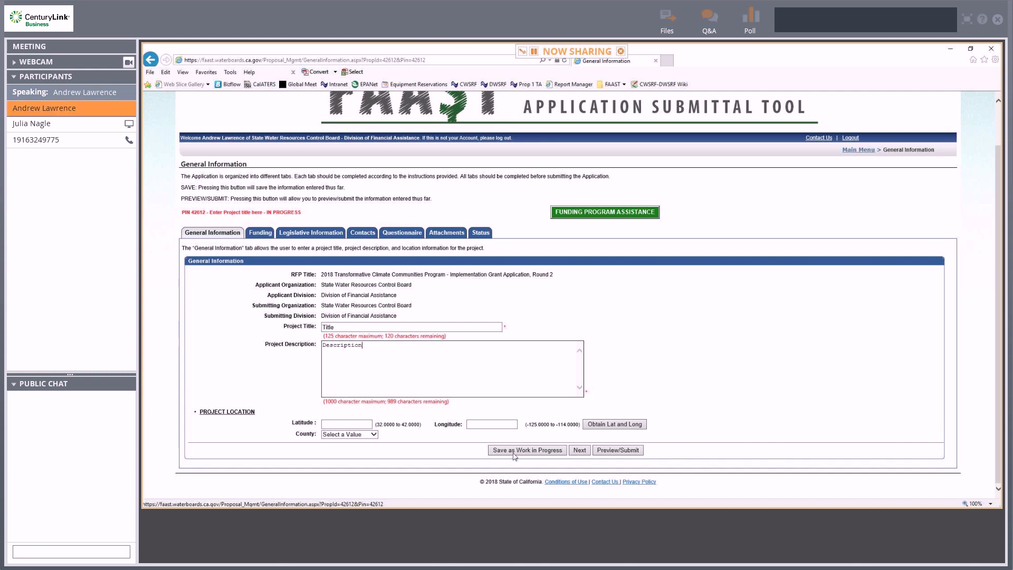
{"action": "left_click", "coordinate": [547, 453]}
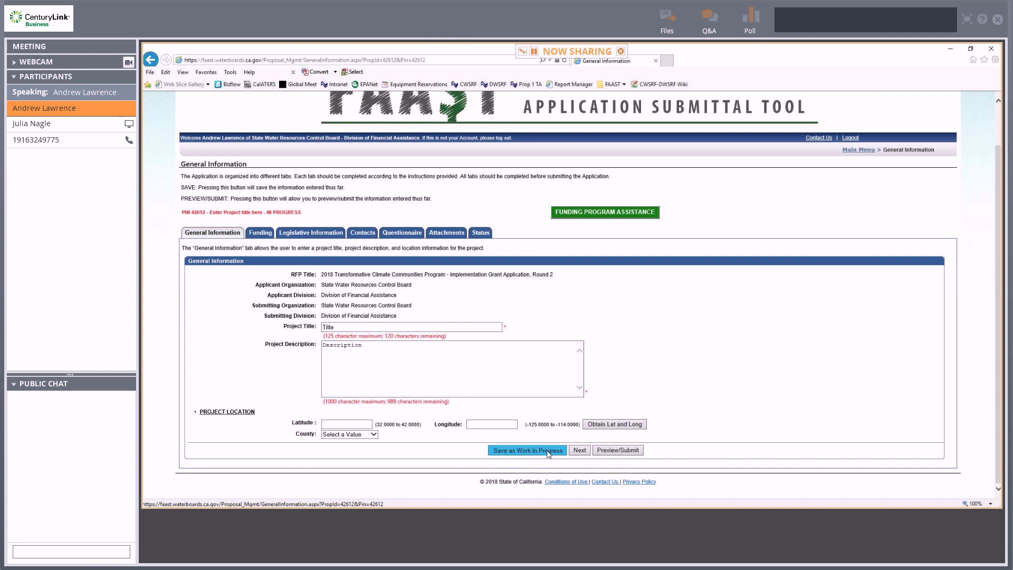
{"action": "scroll", "coordinate": [683, 385], "scroll_direction": "down", "scroll_amount": 2}
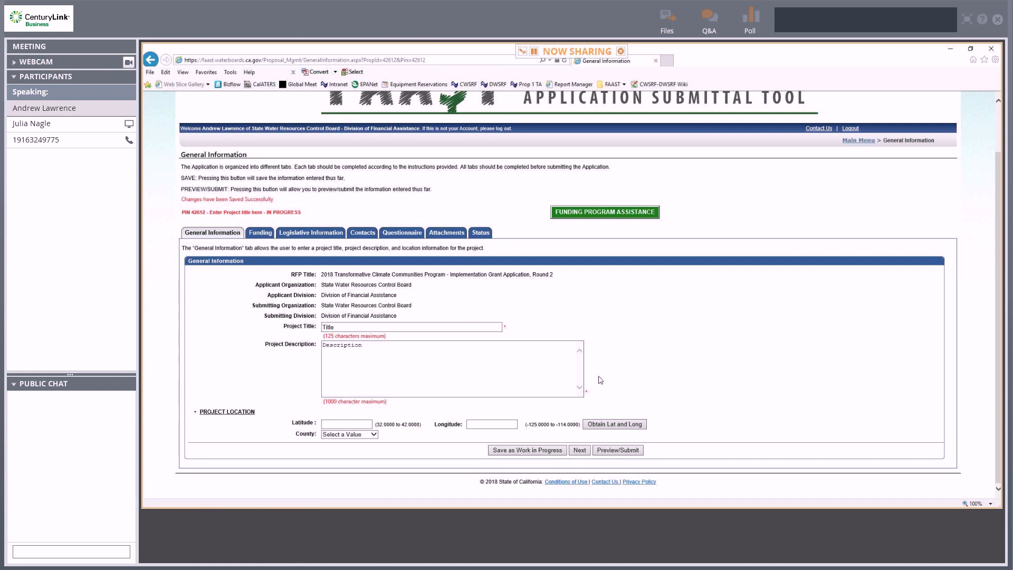
Check the Funding section showing TCC Implementation Grants, then view the Legislative Information district selections.
{"action": "left_click", "coordinate": [257, 236]}
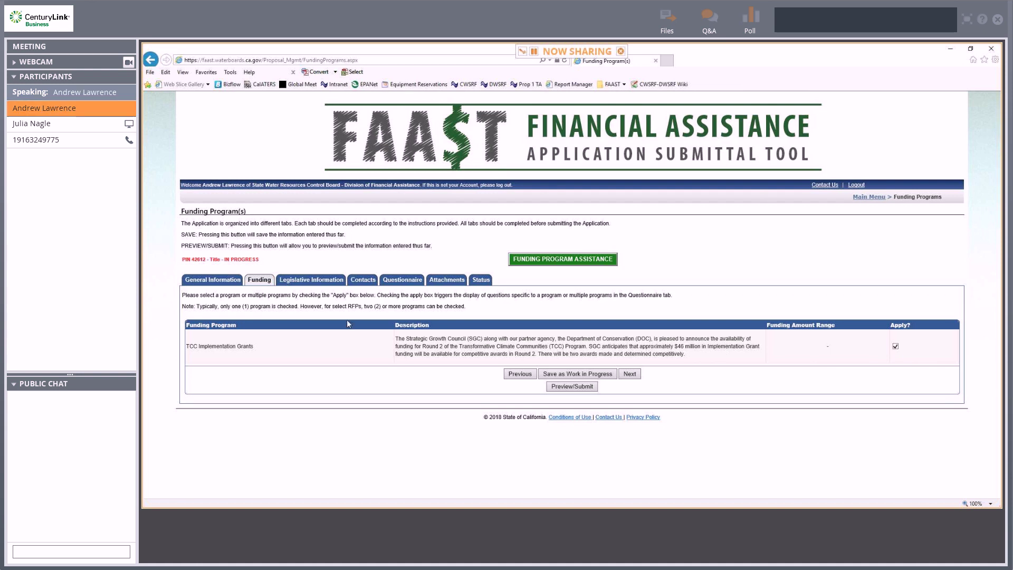
{"action": "left_click", "coordinate": [325, 279]}
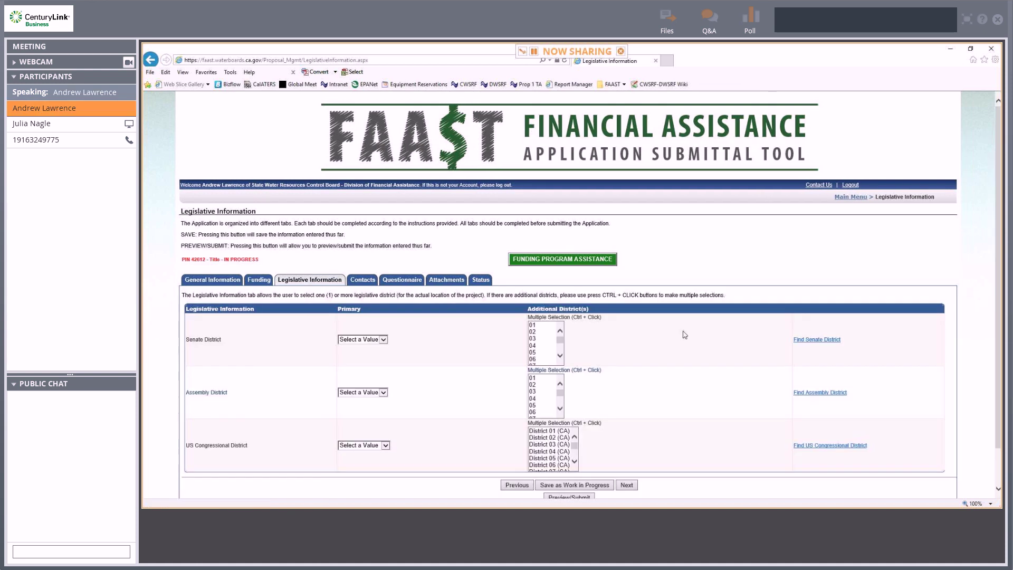
{"action": "scroll", "coordinate": [703, 347], "scroll_direction": "down", "scroll_amount": 2}
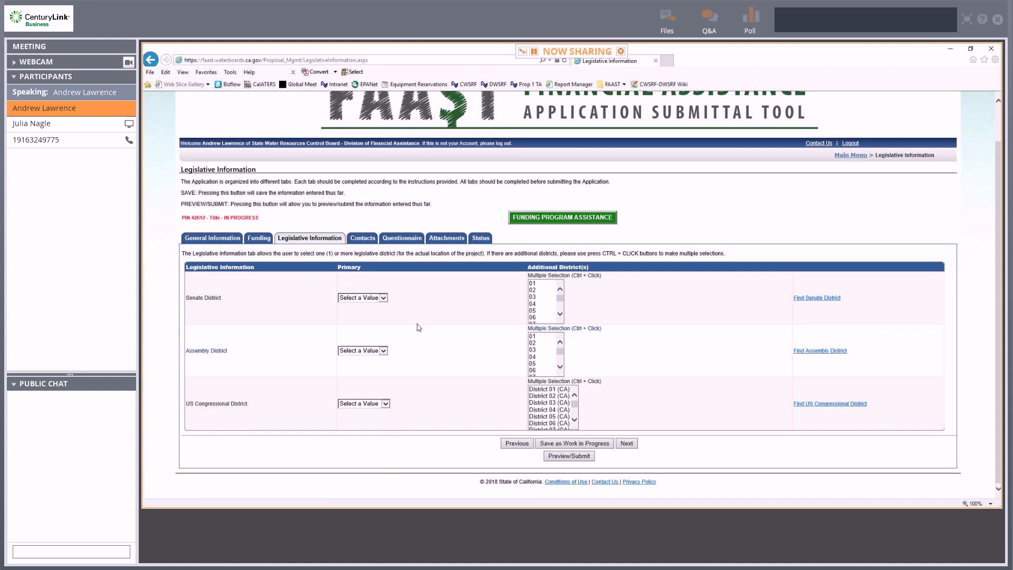
Set the primary Senate District to 03 and save the legislative information as work in progress.
{"action": "left_click", "coordinate": [383, 297]}
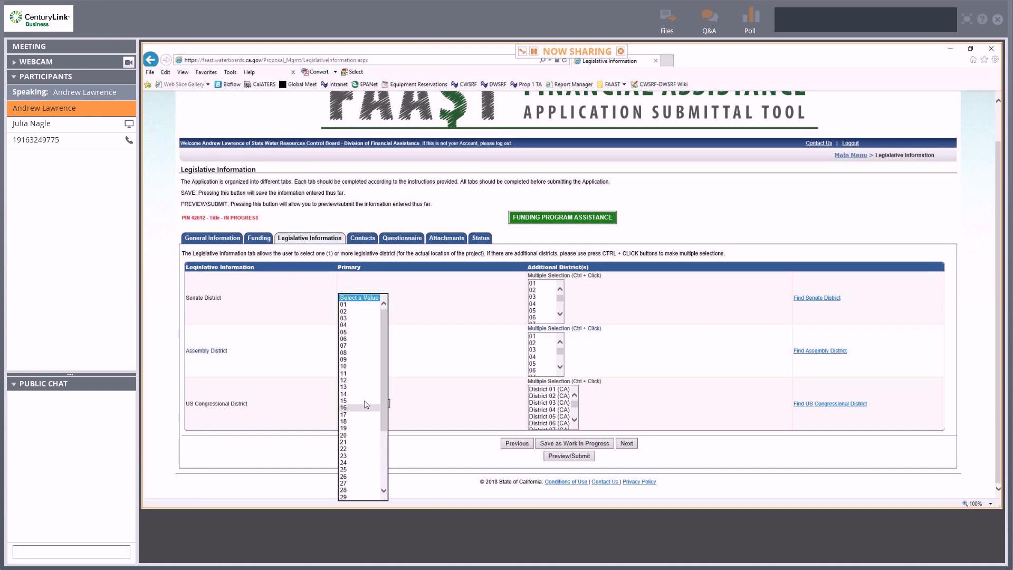
{"action": "left_click", "coordinate": [357, 319]}
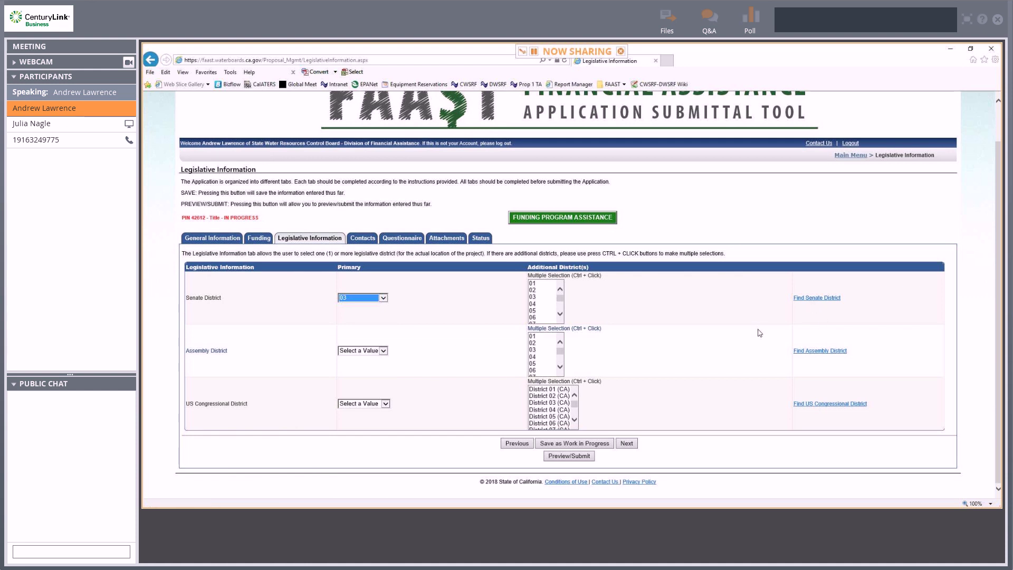
{"action": "left_click", "coordinate": [603, 443]}
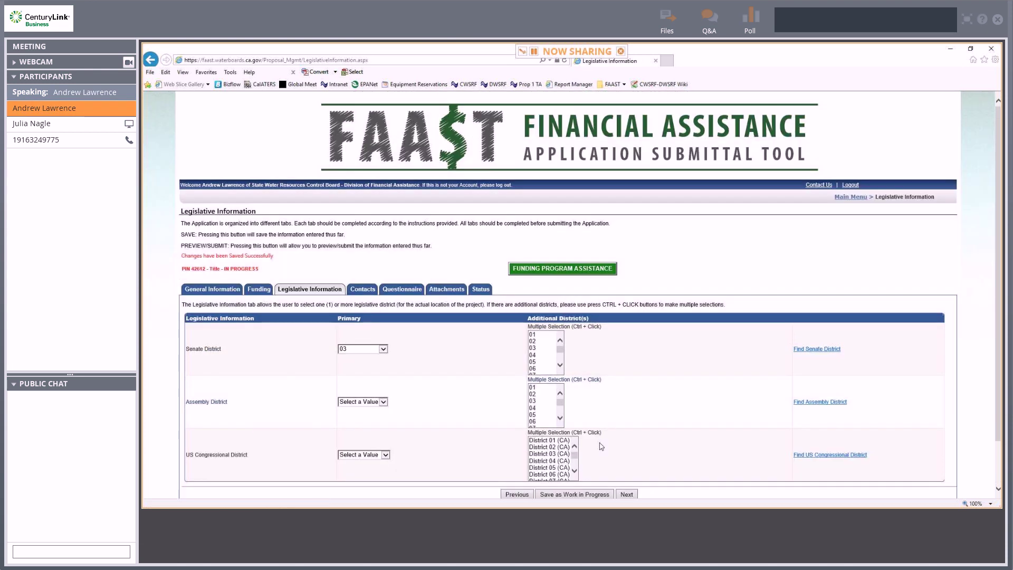
{"action": "left_click", "coordinate": [362, 290]}
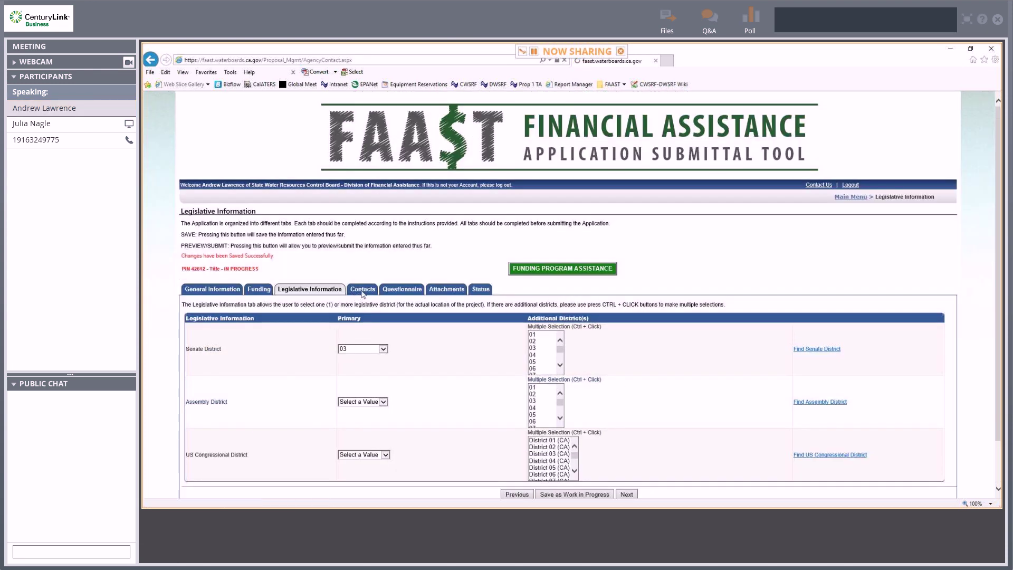
Add a Water Board contact with first and last name, phone number and e-mail, and save it.
{"action": "left_click", "coordinate": [398, 338]}
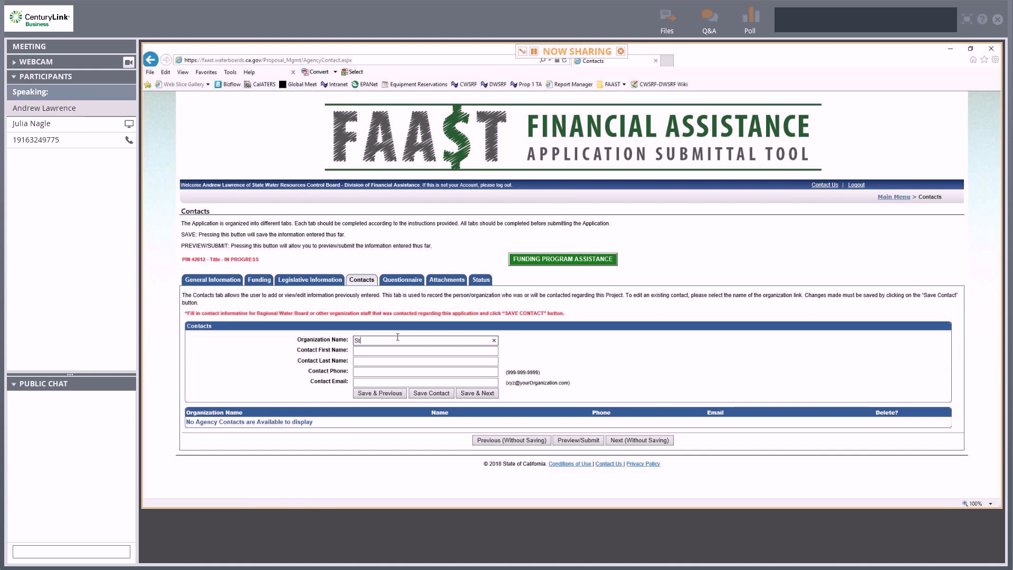
{"action": "type", "text": "Water"}
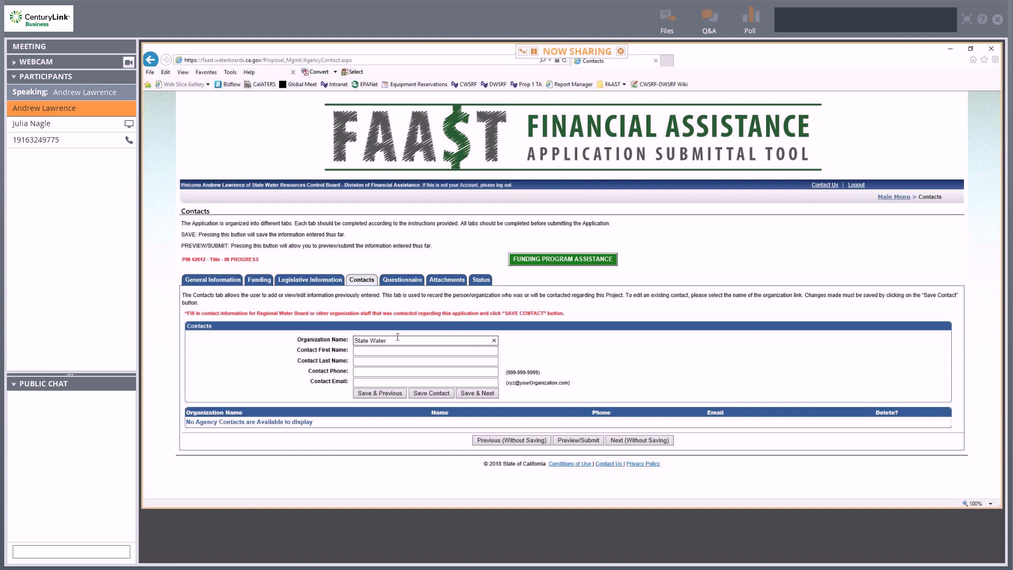
{"action": "type", "text": " Board"}
{"action": "key", "text": "Tab"}
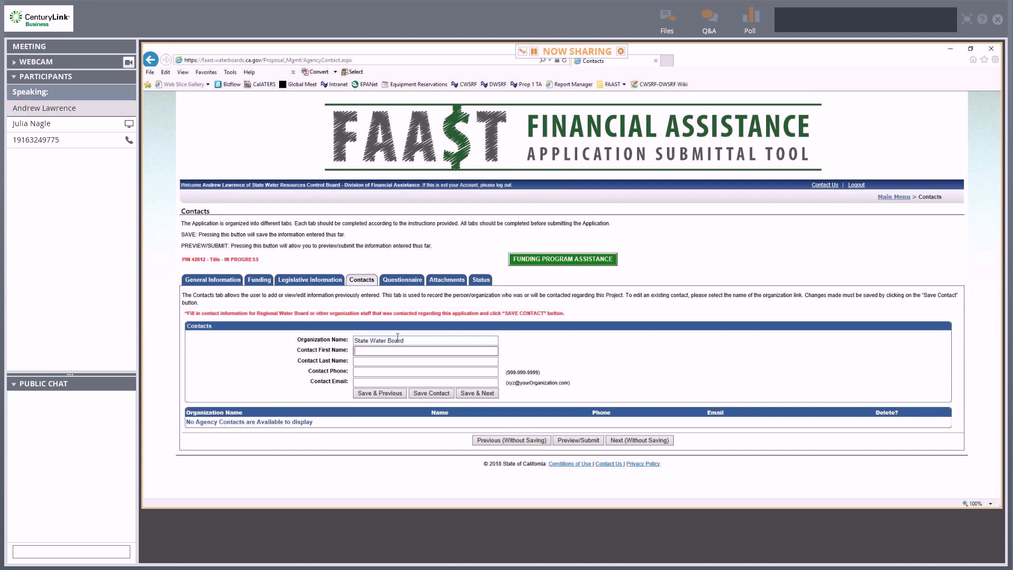
{"action": "key", "text": "Tab"}
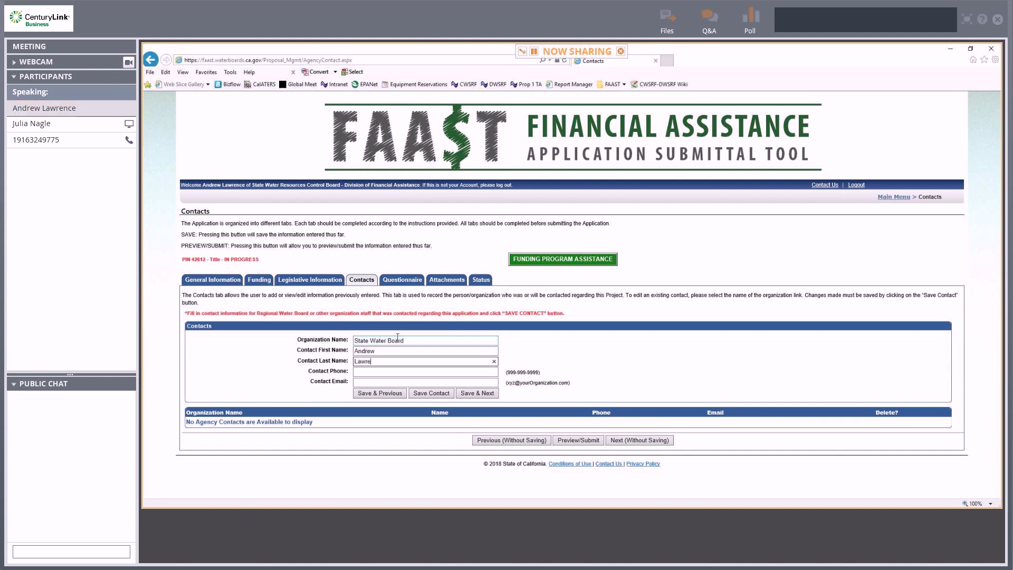
{"action": "key", "text": "Tab"}
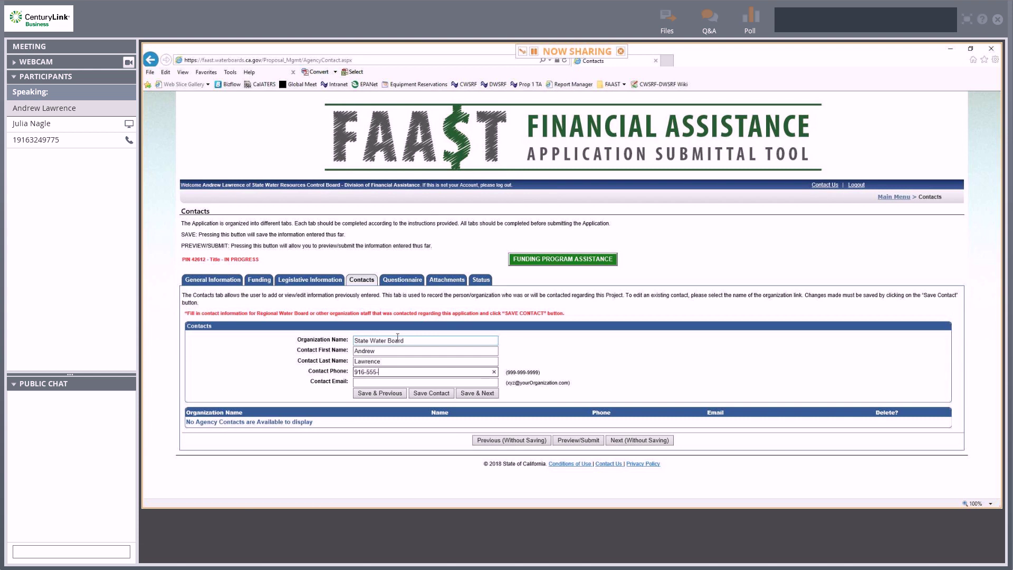
{"action": "type", "text": "916-555-5555"}
{"action": "key", "text": "Tab"}
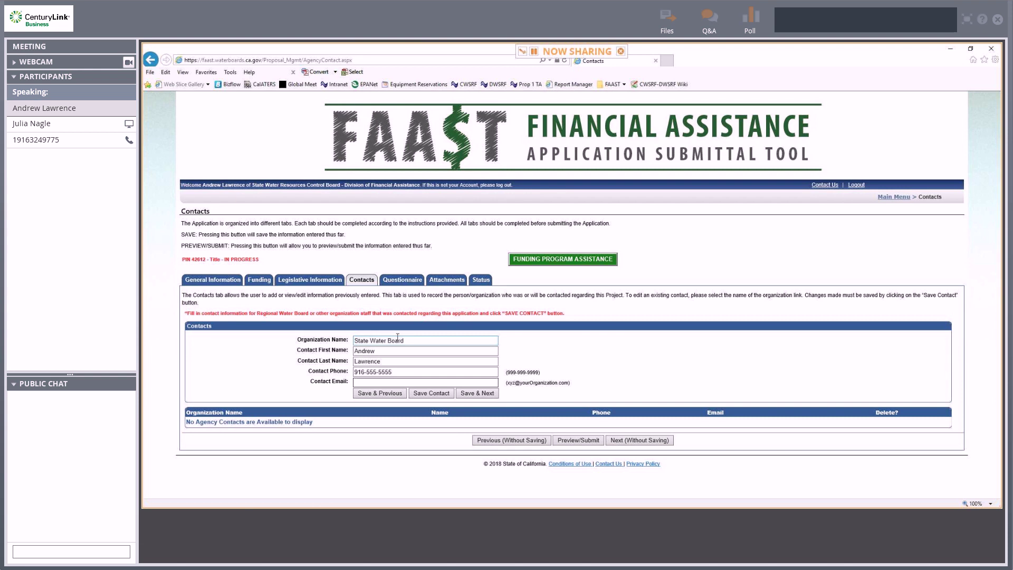
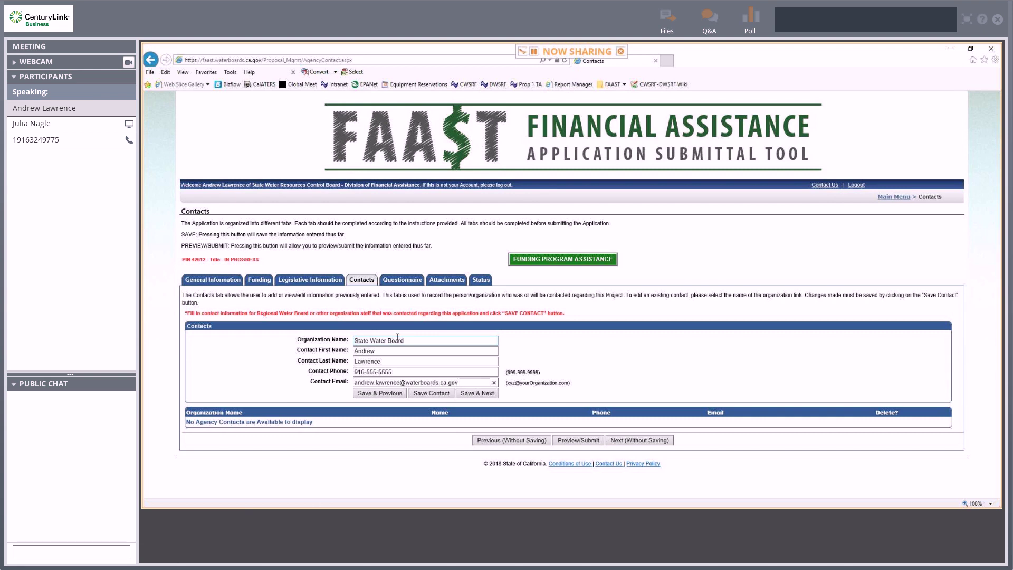
{"action": "left_click", "coordinate": [431, 393]}
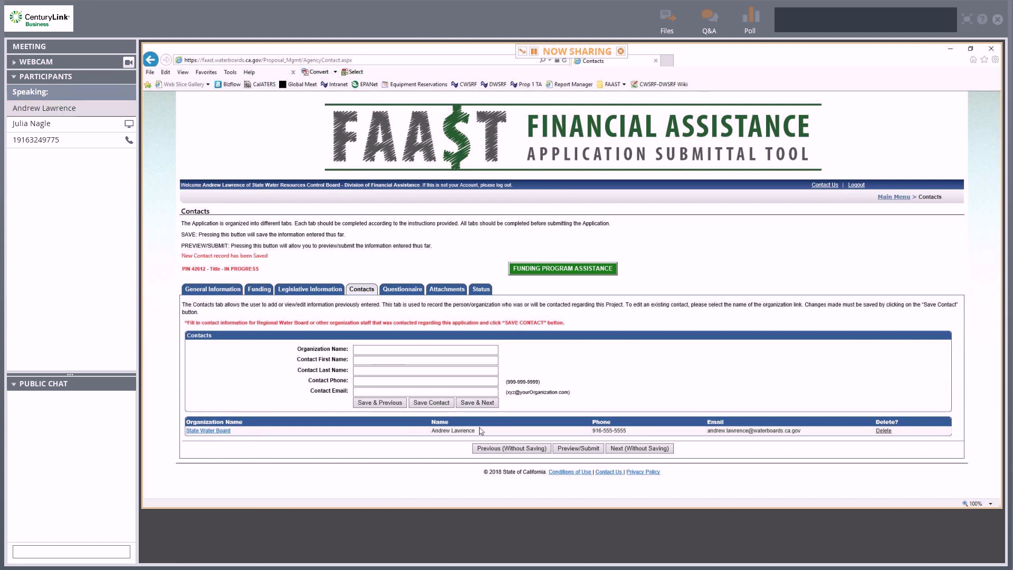
{"action": "left_click", "coordinate": [408, 291]}
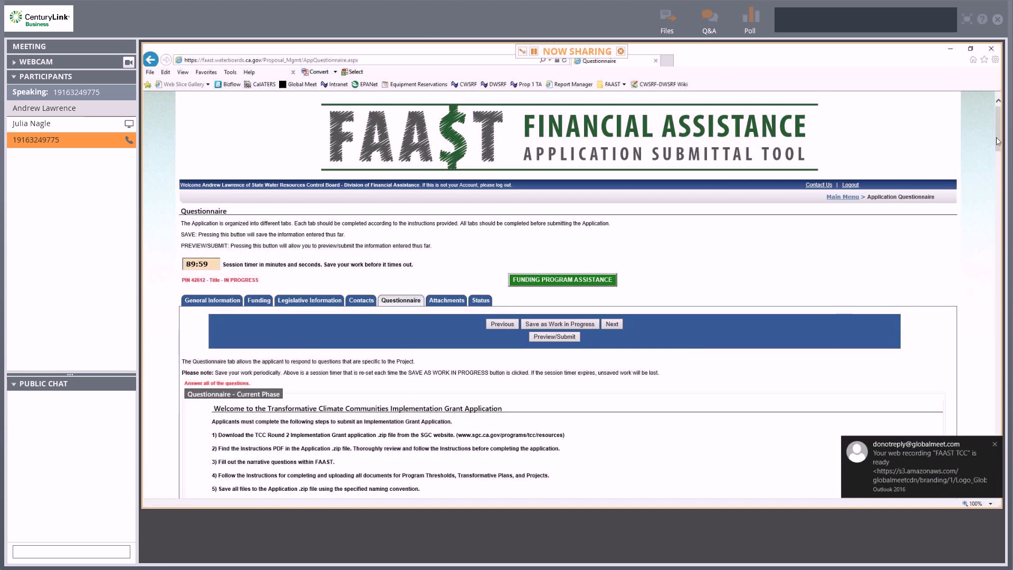
Reopen the Questionnaire section and save it as work in progress.
{"action": "scroll", "coordinate": [999, 132], "scroll_direction": "down", "scroll_amount": 1}
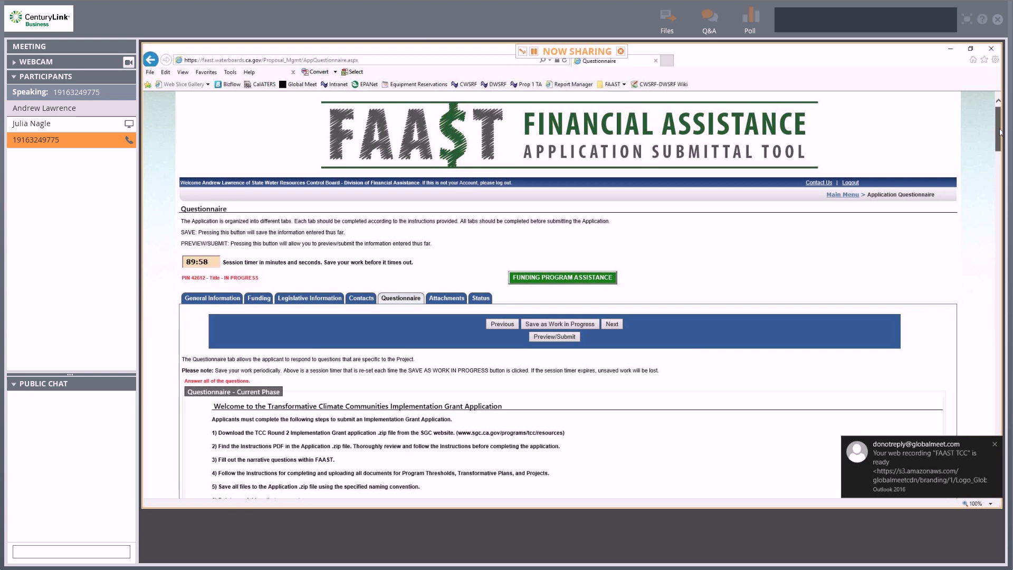
{"action": "key", "text": "alt+Left"}
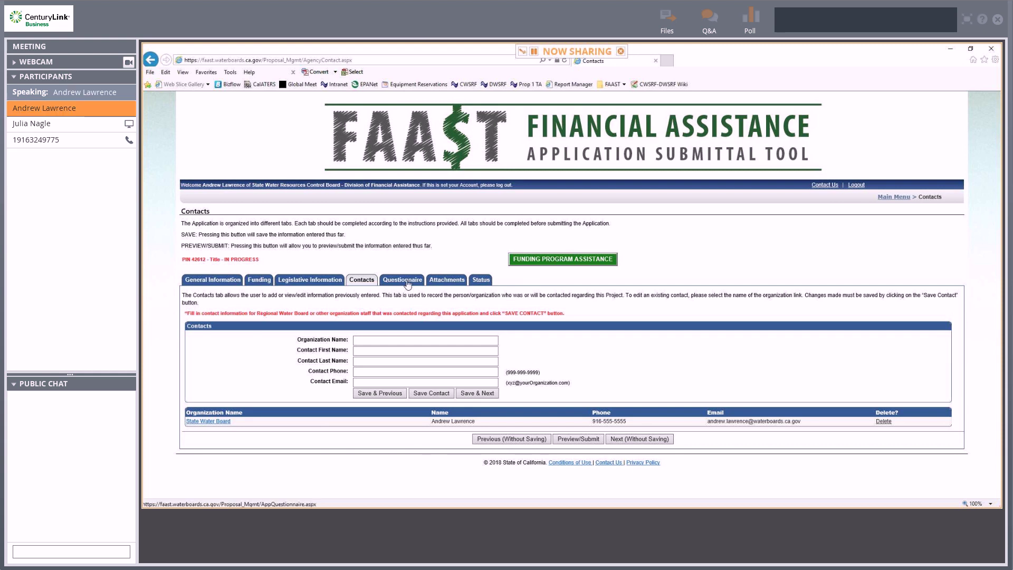
{"action": "left_click", "coordinate": [408, 280]}
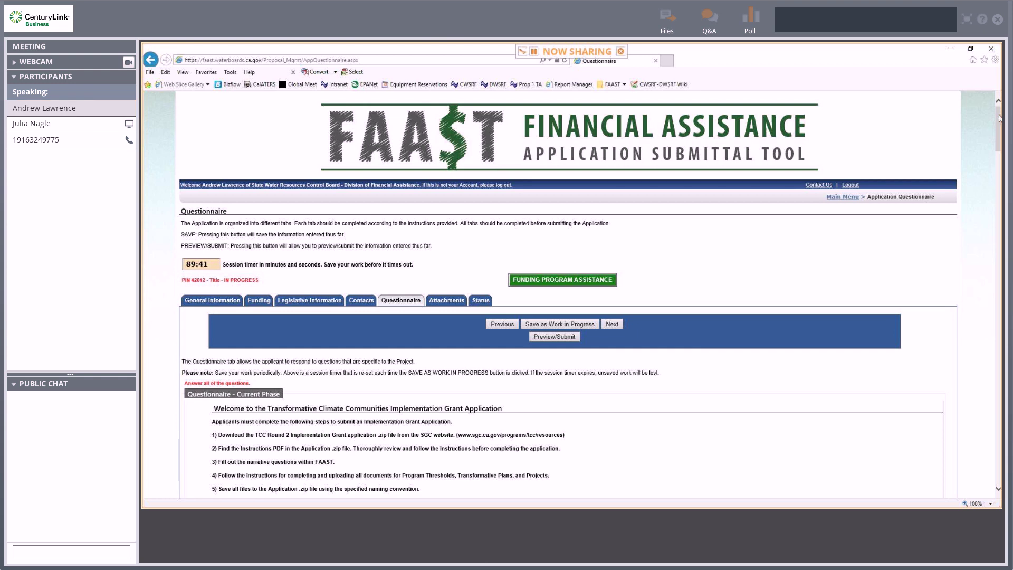
{"action": "mouse_move", "coordinate": [999, 118]}
{"action": "left_mouse_down"}
{"action": "mouse_move", "coordinate": [999, 148]}
{"action": "mouse_move", "coordinate": [999, 119]}
{"action": "left_mouse_up"}
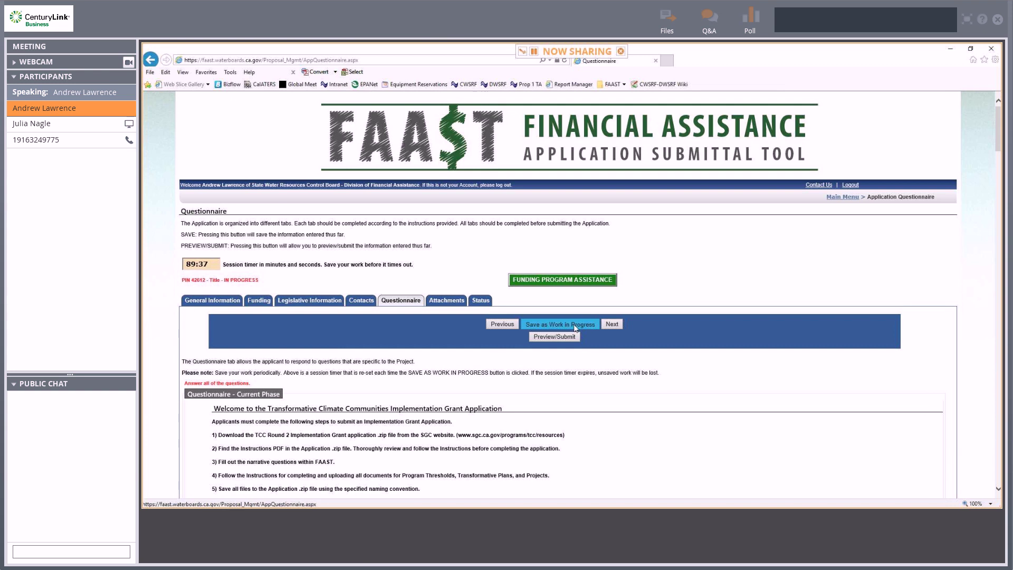
{"action": "left_click", "coordinate": [575, 326]}
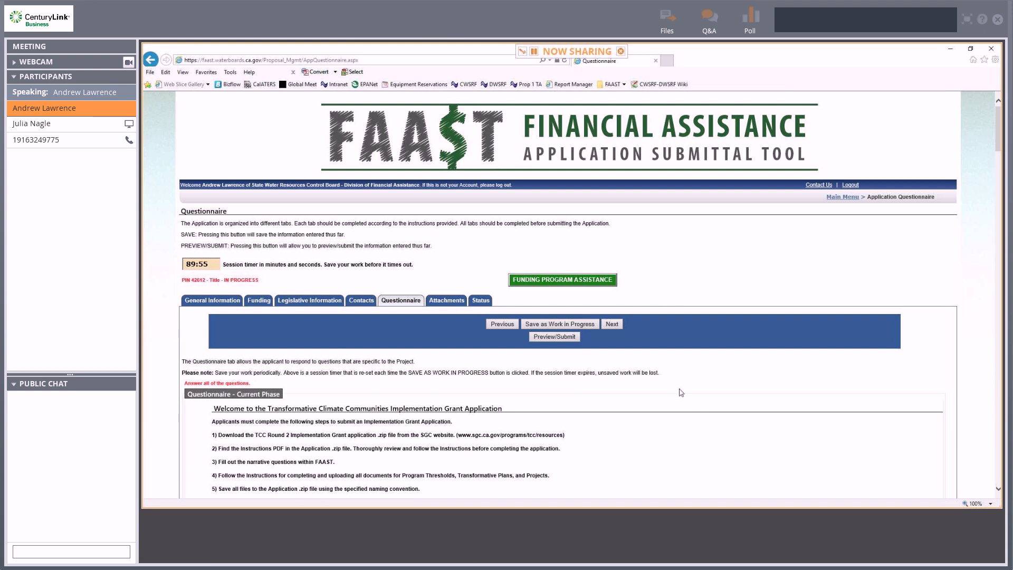
Answer the Project Area question with 'asdf'.
{"action": "scroll", "coordinate": [663, 383], "scroll_direction": "down", "scroll_amount": 1}
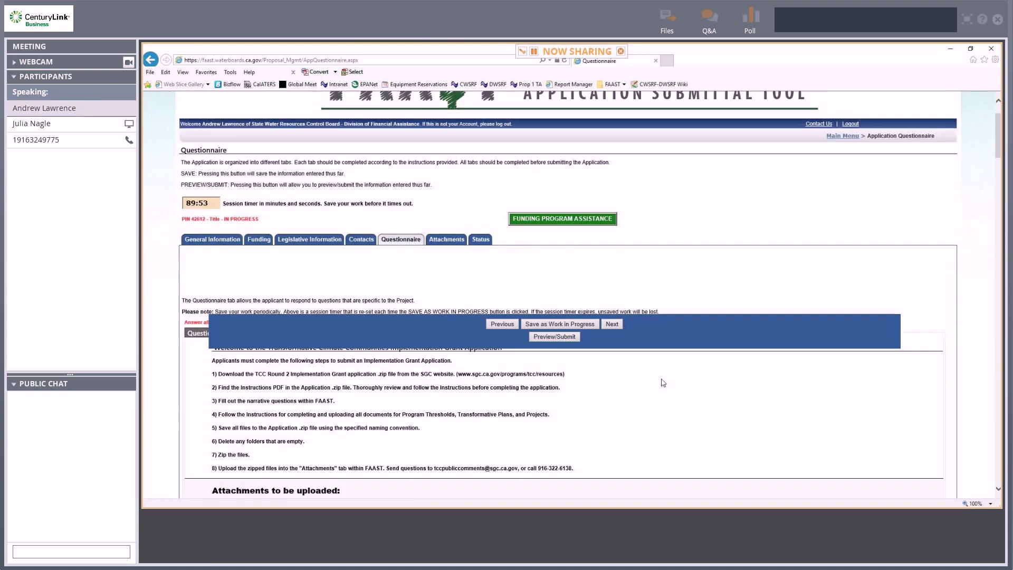
{"action": "scroll", "coordinate": [663, 382], "scroll_direction": "down", "scroll_amount": 4}
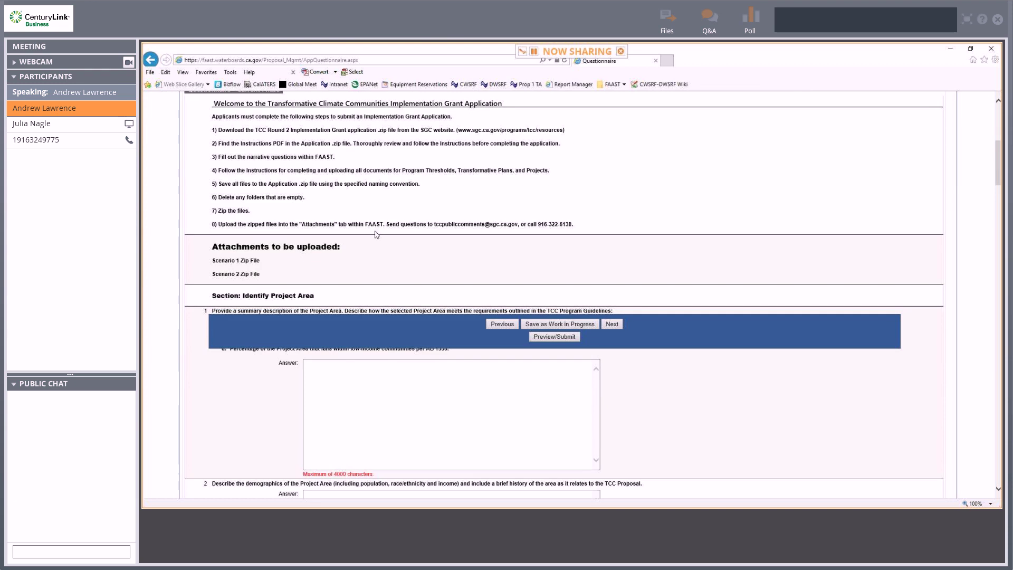
{"action": "scroll", "coordinate": [675, 264], "scroll_direction": "down", "scroll_amount": 2}
{"action": "scroll", "coordinate": [675, 258], "scroll_direction": "down", "scroll_amount": 1}
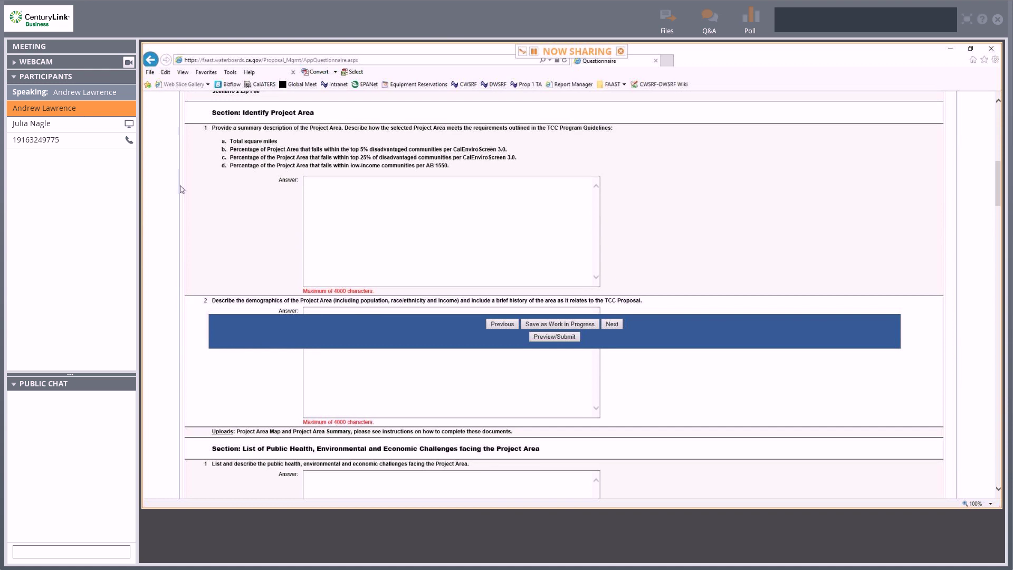
{"action": "left_click", "coordinate": [337, 199]}
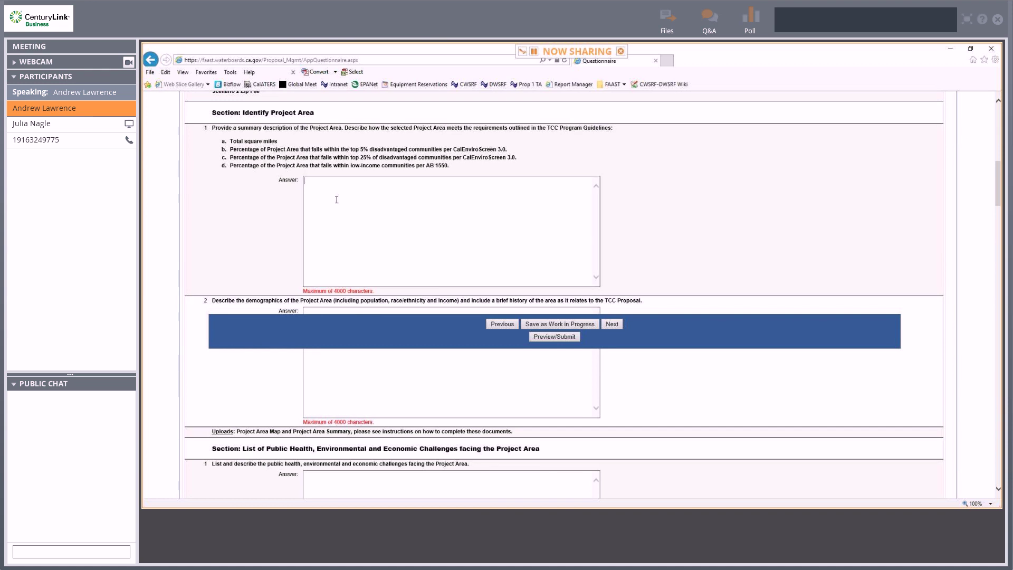
{"action": "type", "text": "asdf"}
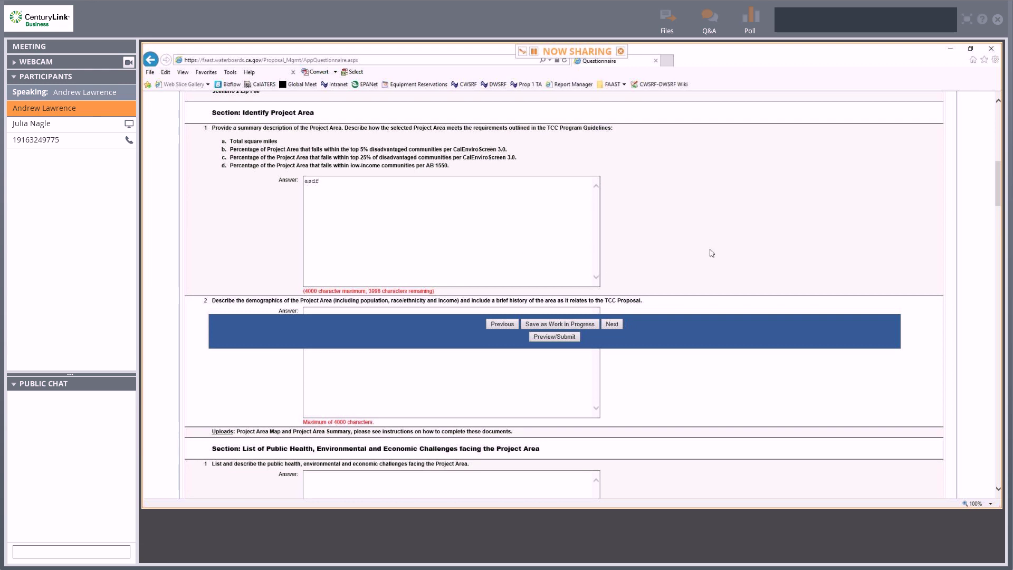
Review the remaining questionnaire sections and save the questionnaire as work in progress.
{"action": "scroll", "coordinate": [715, 255], "scroll_direction": "down", "scroll_amount": 3}
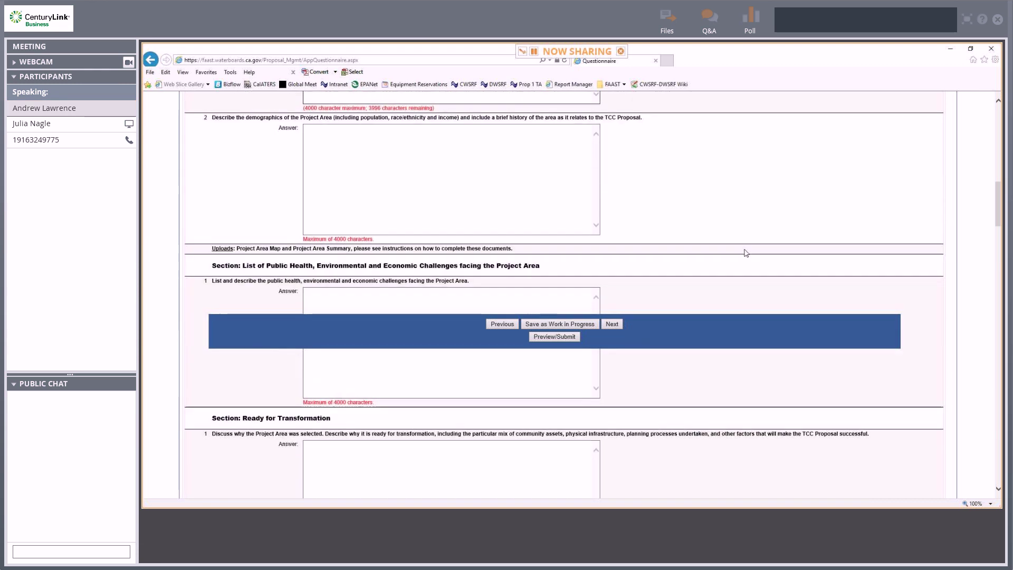
{"action": "scroll", "coordinate": [745, 252], "scroll_direction": "down", "scroll_amount": 1}
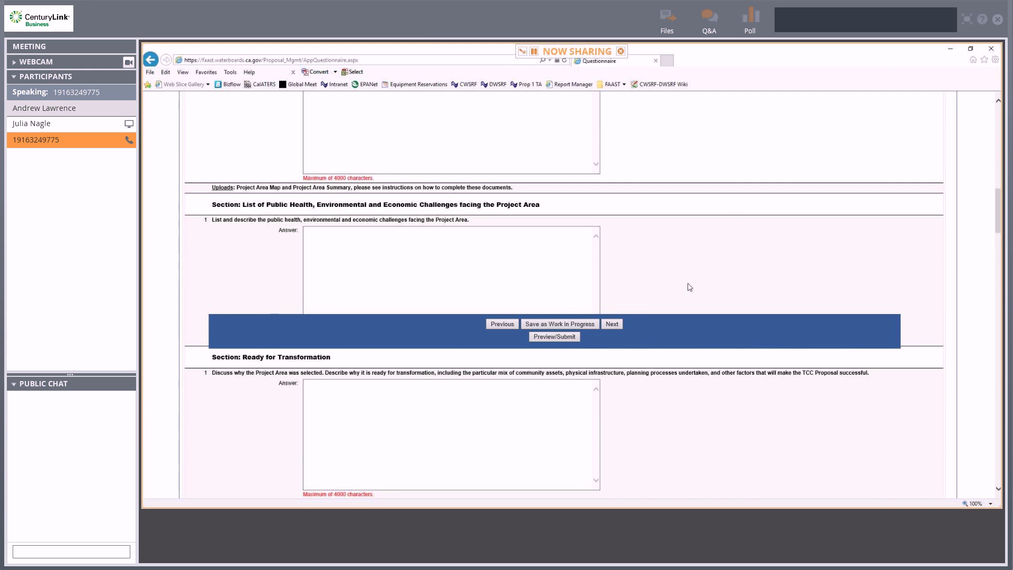
{"action": "scroll", "coordinate": [691, 287], "scroll_direction": "down", "scroll_amount": 1}
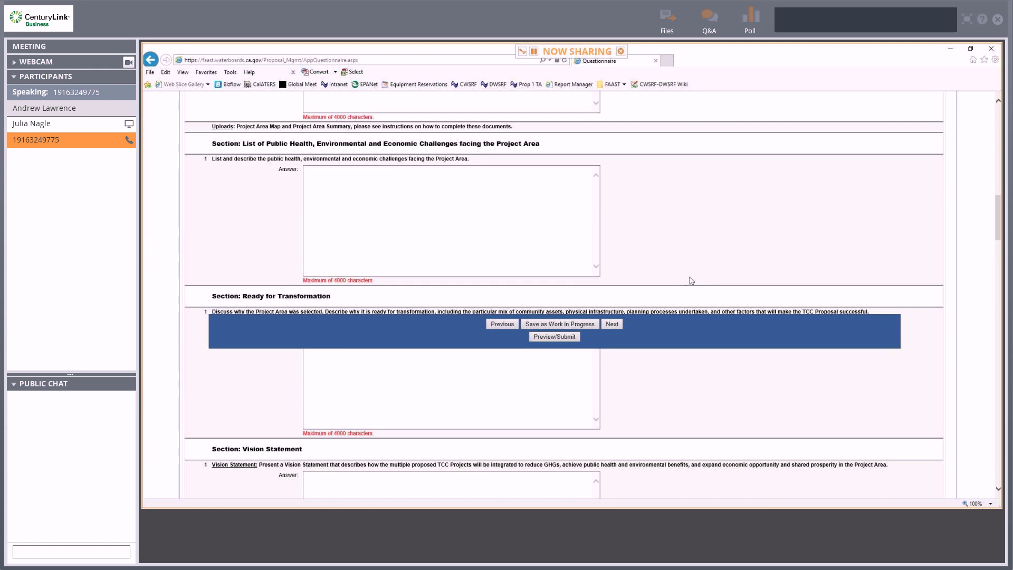
{"action": "scroll", "coordinate": [692, 280], "scroll_direction": "down", "scroll_amount": 2}
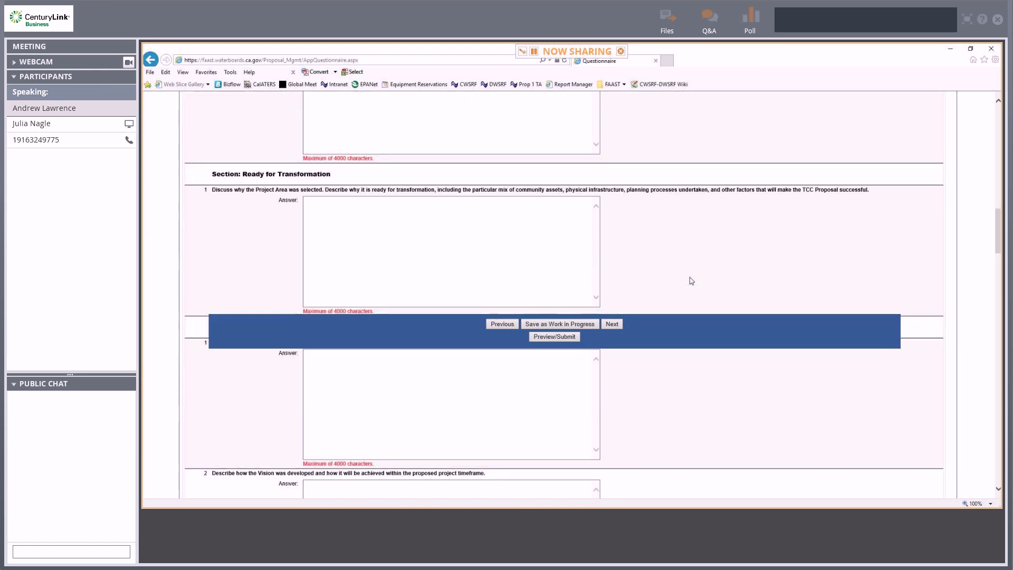
{"action": "scroll", "coordinate": [692, 281], "scroll_direction": "down", "scroll_amount": 2}
{"action": "scroll", "coordinate": [691, 280], "scroll_direction": "down", "scroll_amount": 1}
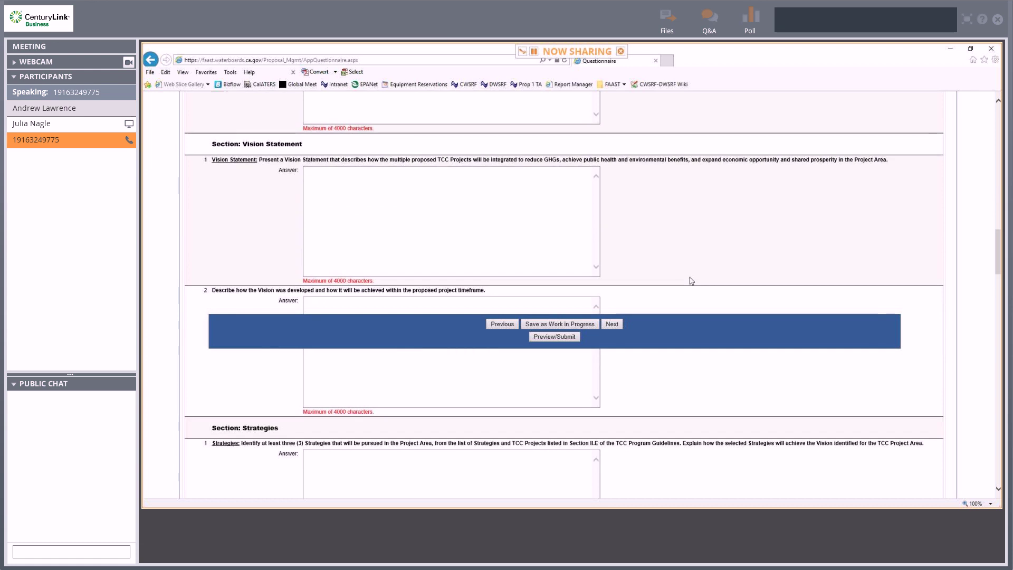
{"action": "scroll", "coordinate": [692, 280], "scroll_direction": "down", "scroll_amount": 1}
{"action": "scroll", "coordinate": [692, 280], "scroll_direction": "down", "scroll_amount": 4}
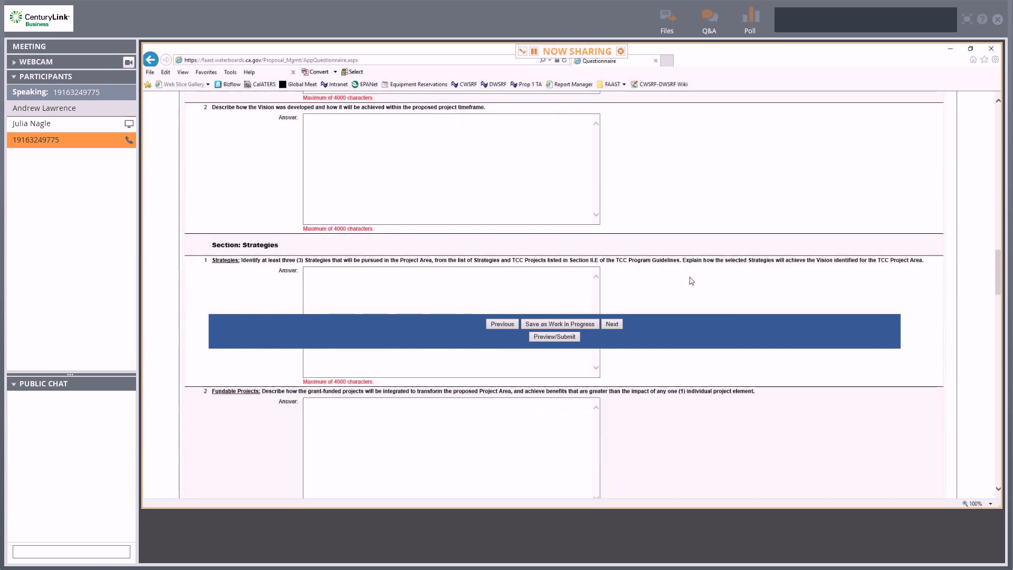
{"action": "scroll", "coordinate": [692, 275], "scroll_direction": "down", "scroll_amount": 3}
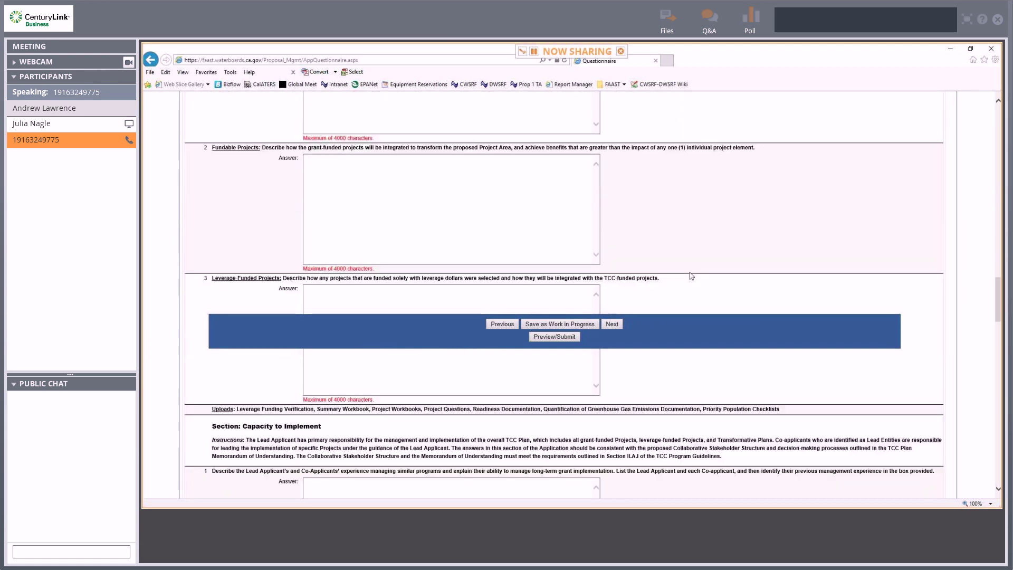
{"action": "scroll", "coordinate": [692, 275], "scroll_direction": "down", "scroll_amount": 3}
{"action": "scroll", "coordinate": [691, 276], "scroll_direction": "down", "scroll_amount": 9}
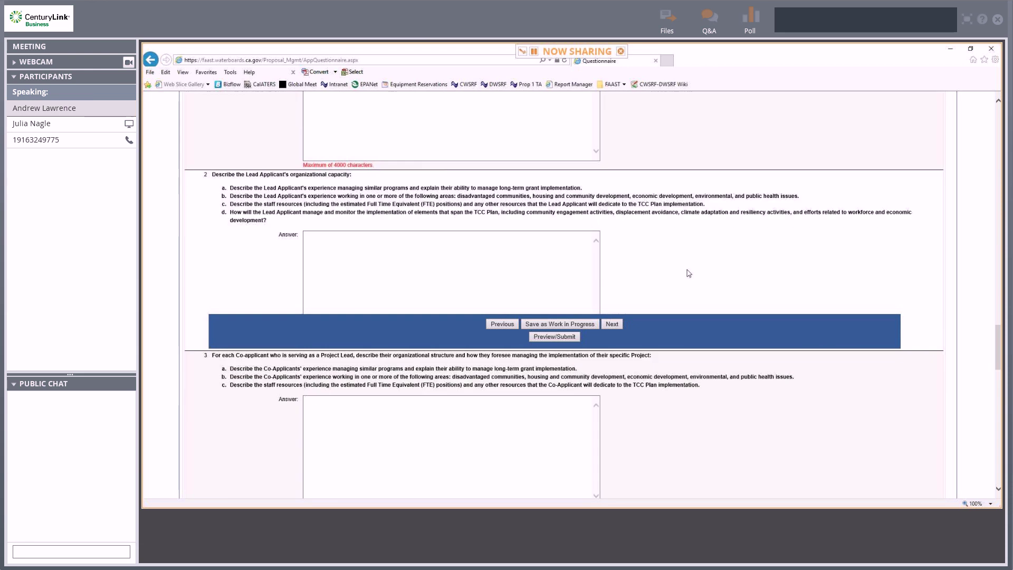
{"action": "scroll", "coordinate": [688, 272], "scroll_direction": "down", "scroll_amount": 12}
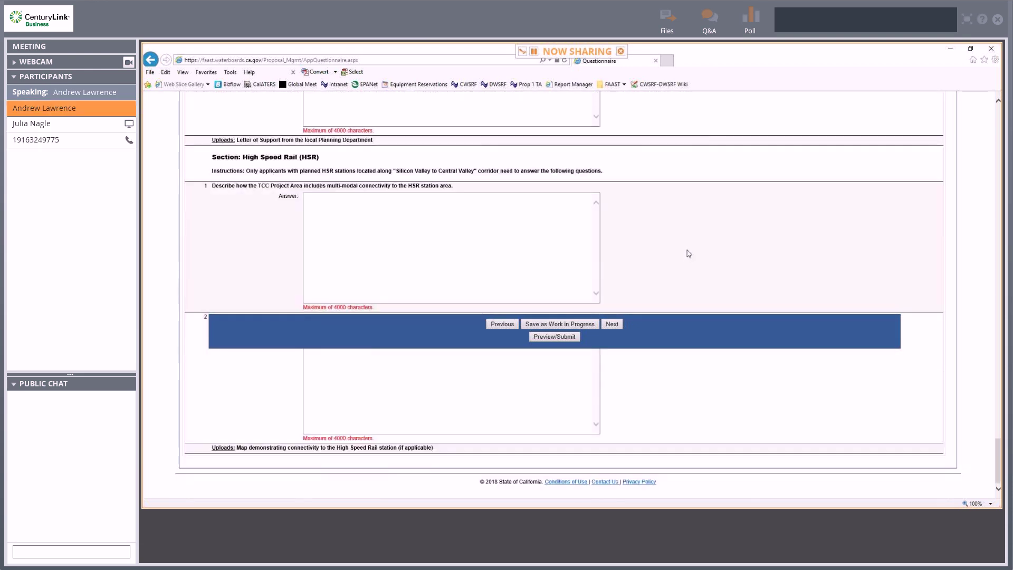
{"action": "left_click", "coordinate": [565, 325]}
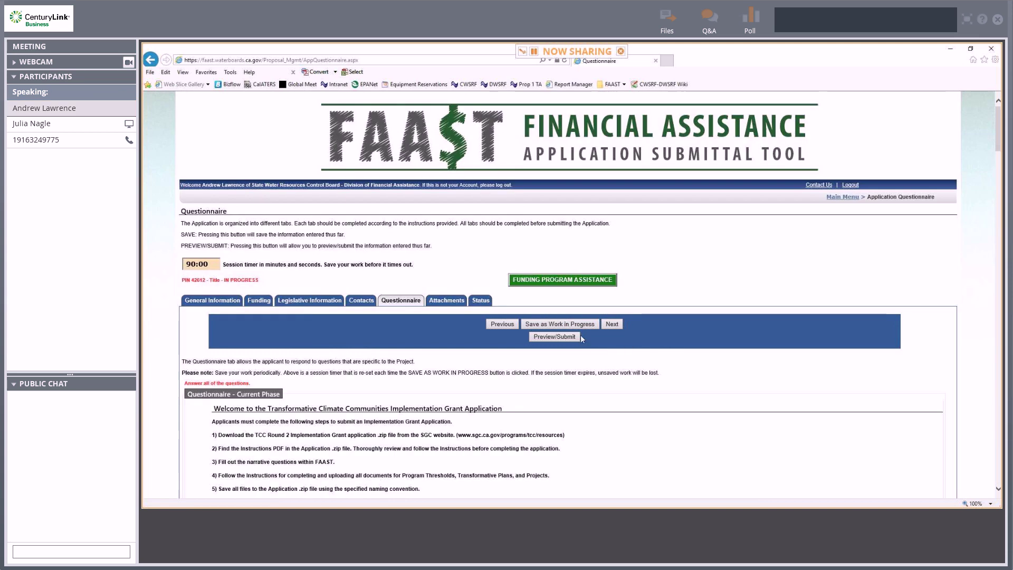
{"action": "left_click", "coordinate": [446, 302]}
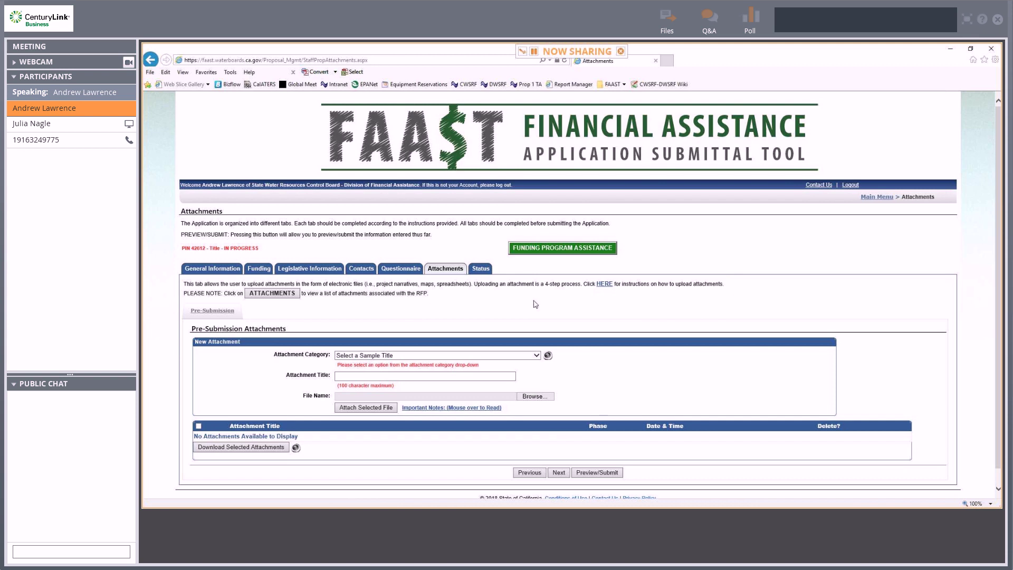
Check the list of required attachments.
{"action": "scroll", "coordinate": [999, 212], "scroll_direction": "down", "scroll_amount": 1}
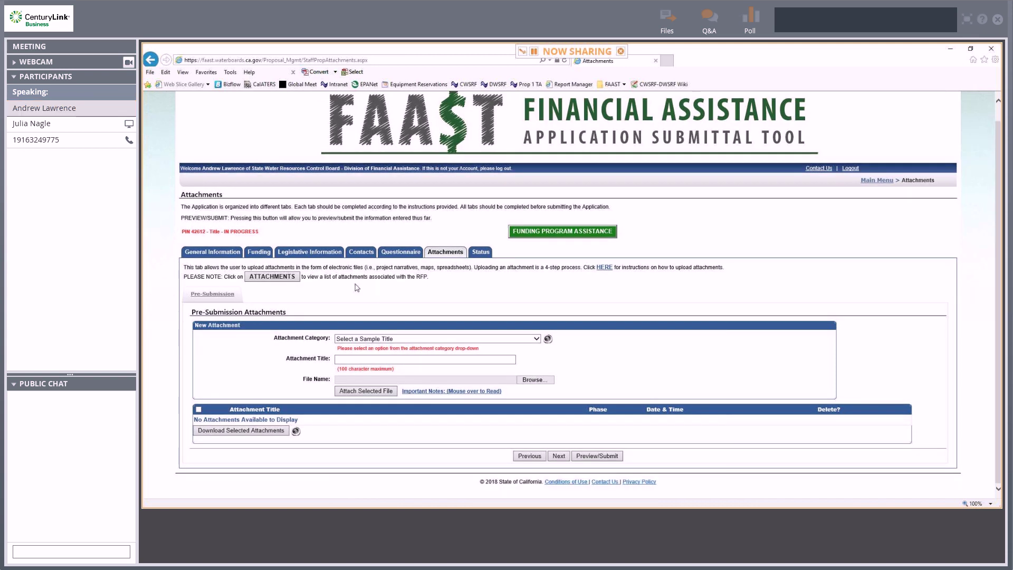
{"action": "left_click", "coordinate": [285, 281]}
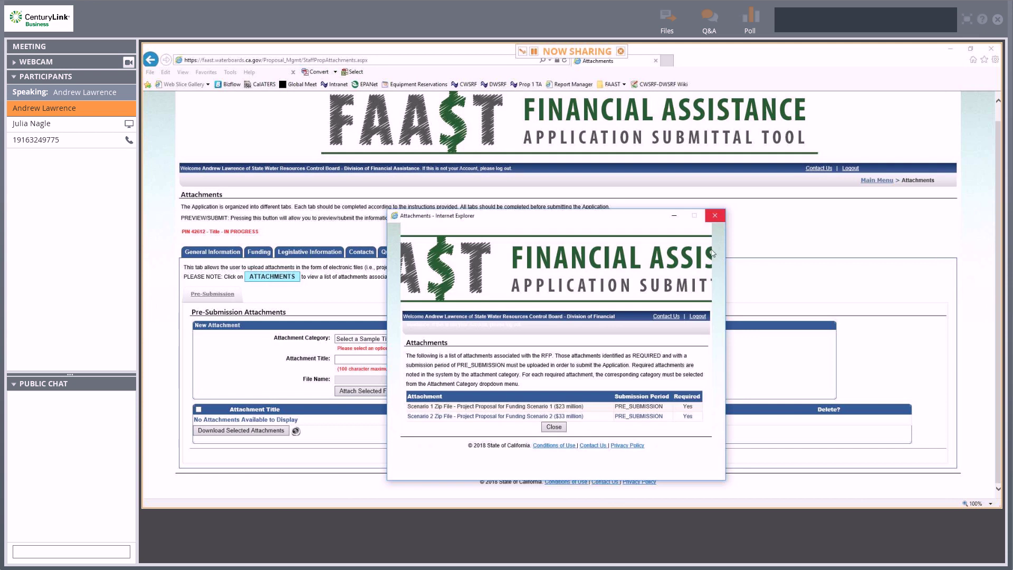
{"action": "left_click", "coordinate": [715, 216]}
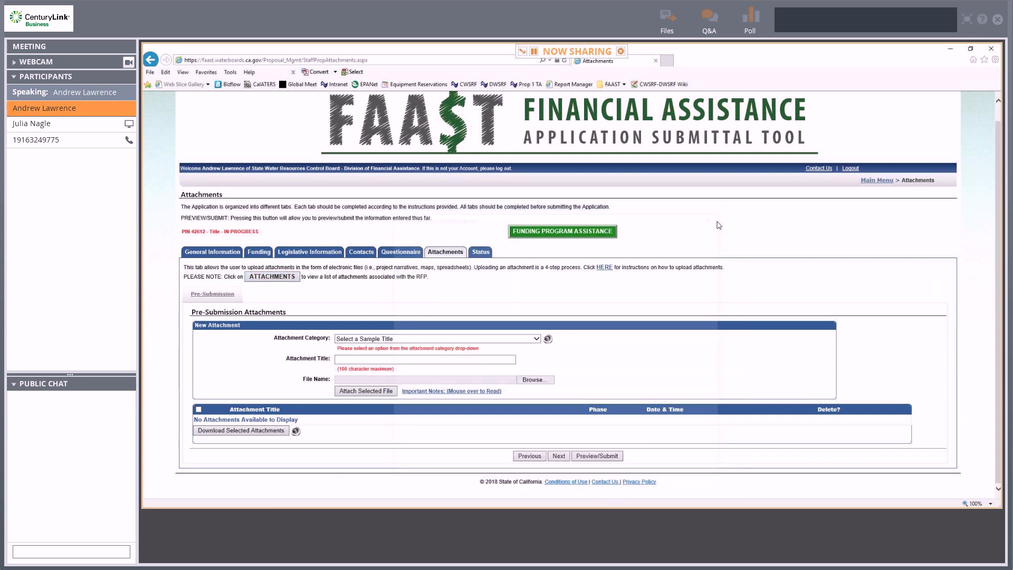
Upload AR Status Report Update 7.24.18.pdf as the Scenario 1 Zip File attachment.
{"action": "left_click", "coordinate": [417, 339]}
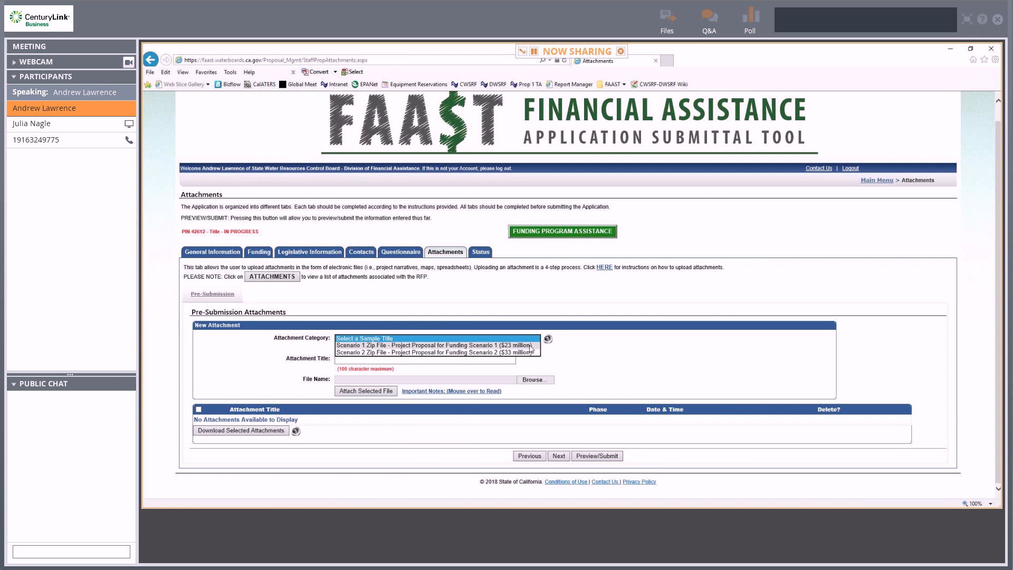
{"action": "left_click", "coordinate": [531, 346]}
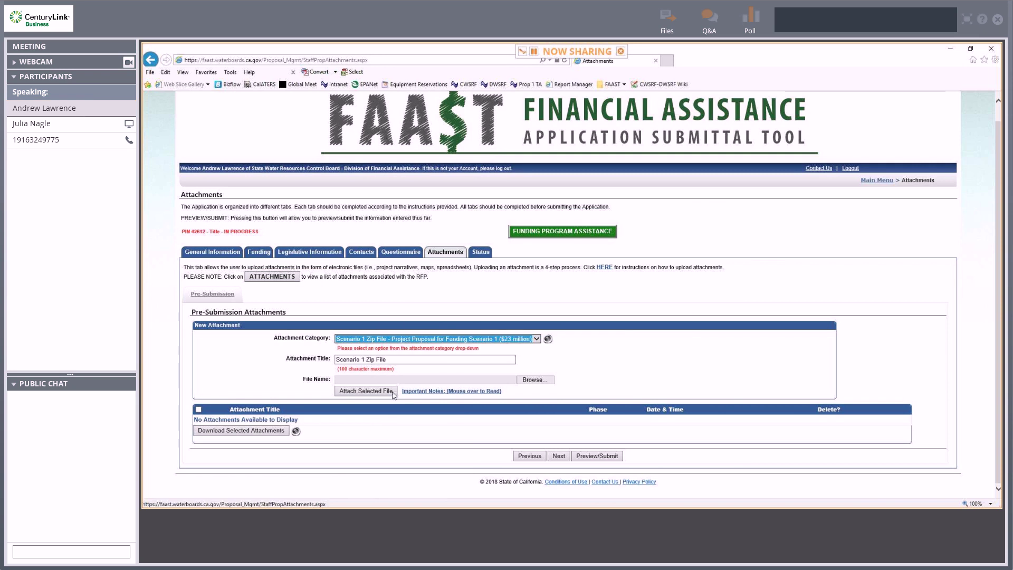
{"action": "left_click", "coordinate": [308, 370]}
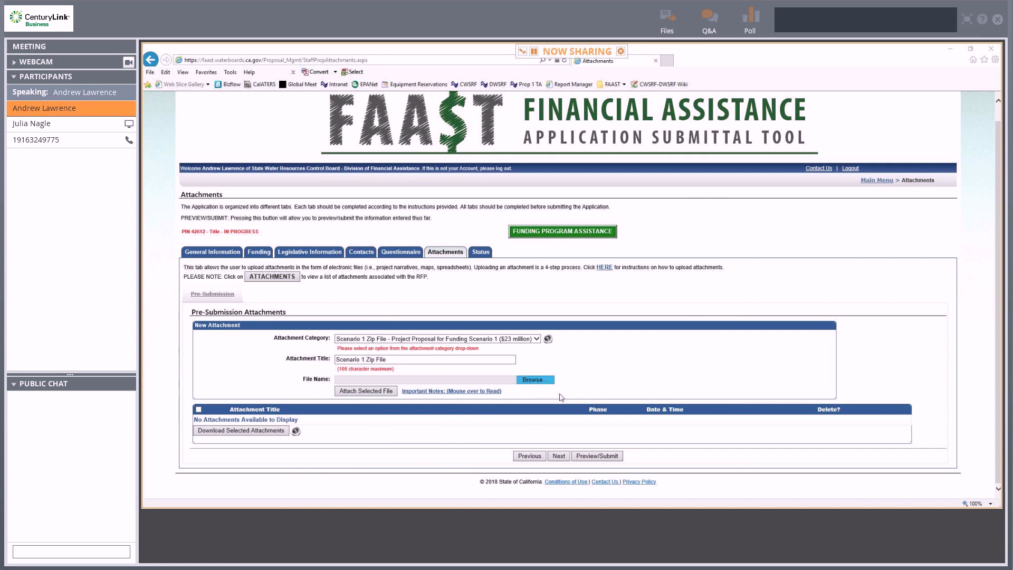
{"action": "left_click", "coordinate": [535, 379]}
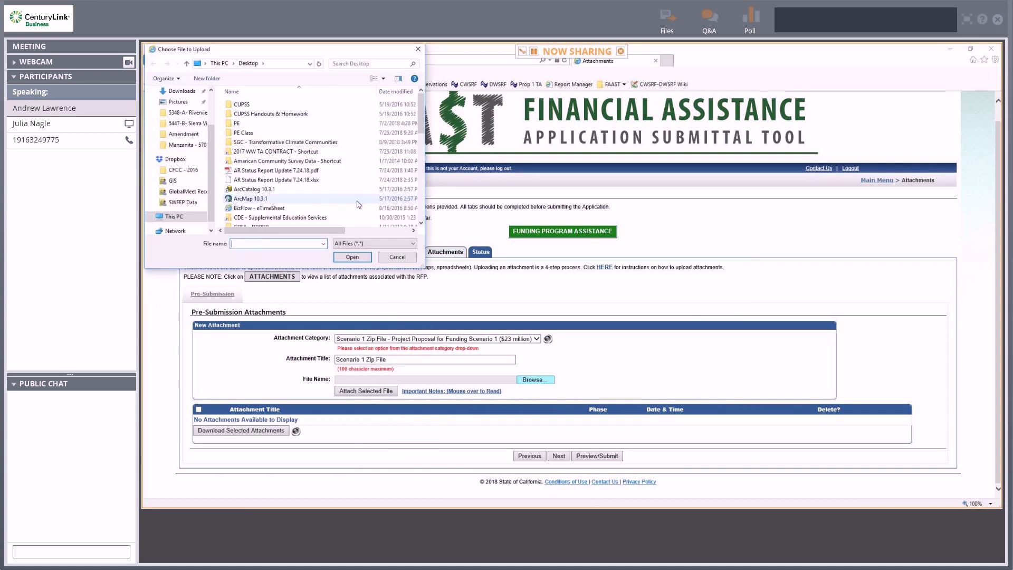
{"action": "double_click", "coordinate": [316, 170]}
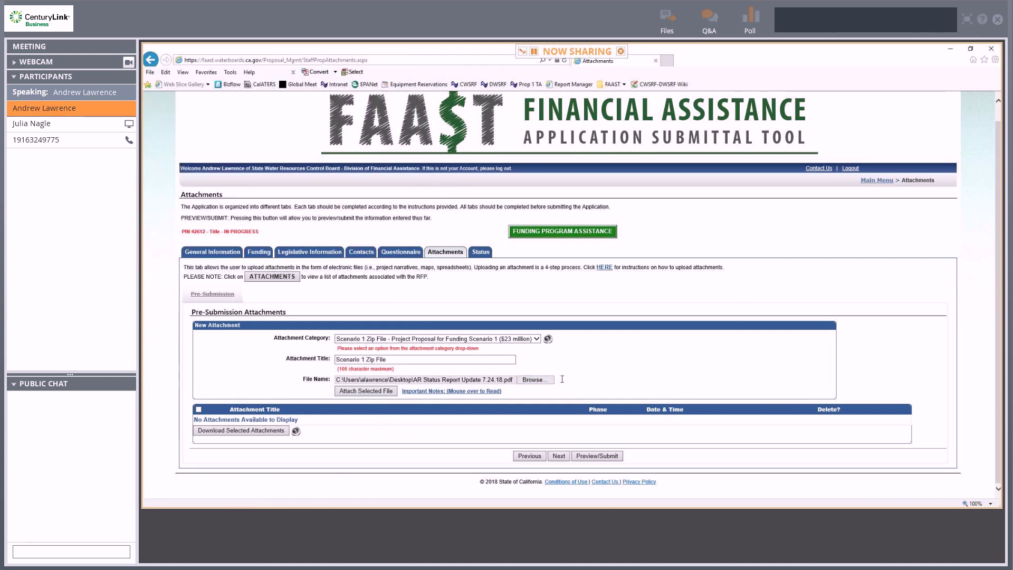
{"action": "left_click", "coordinate": [374, 395]}
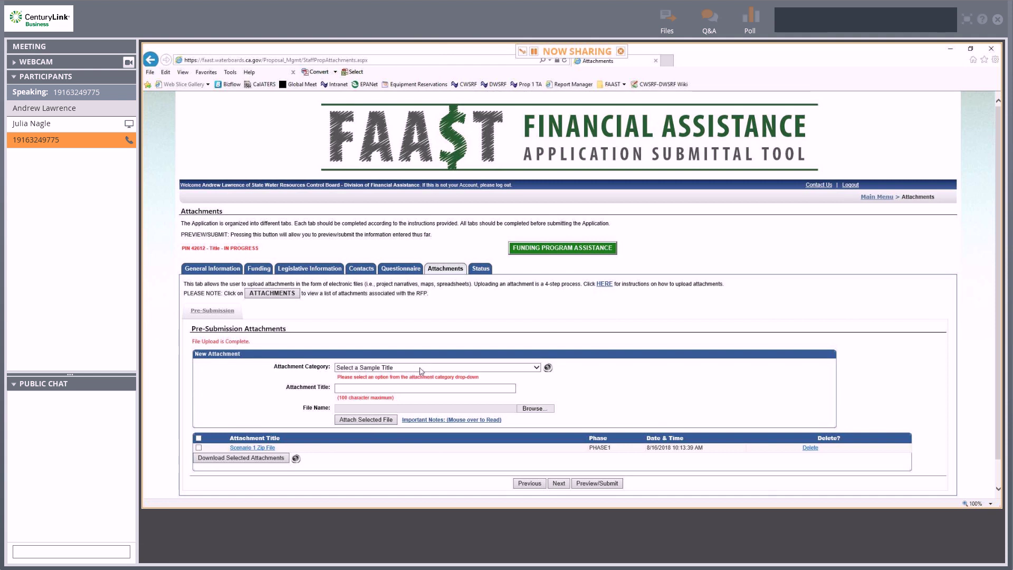
Attach AR Status Report Update 7.24.18.pdf as the Scenario 2 Zip File and check the application status.
{"action": "left_click", "coordinate": [428, 368]}
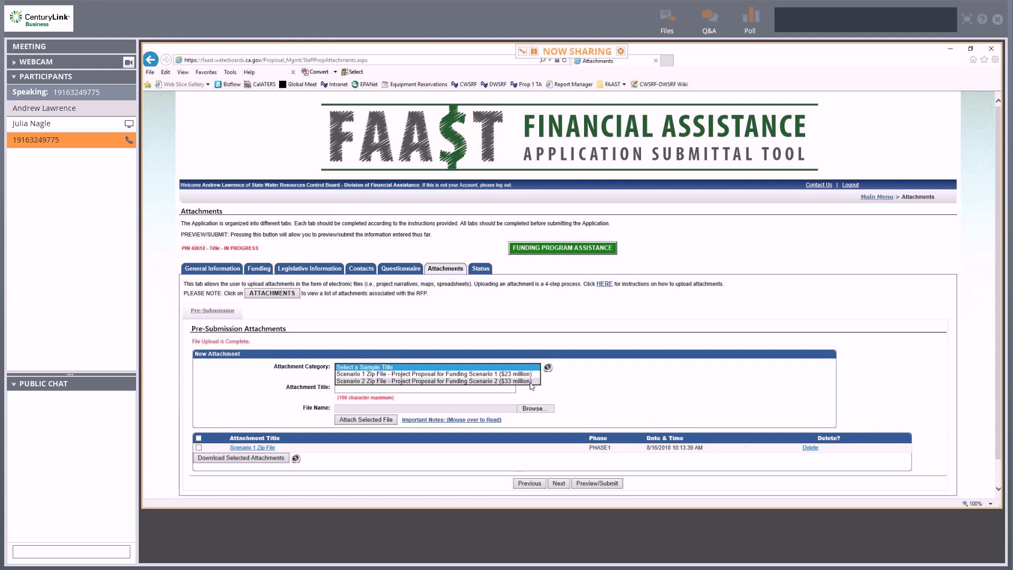
{"action": "left_click", "coordinate": [530, 382]}
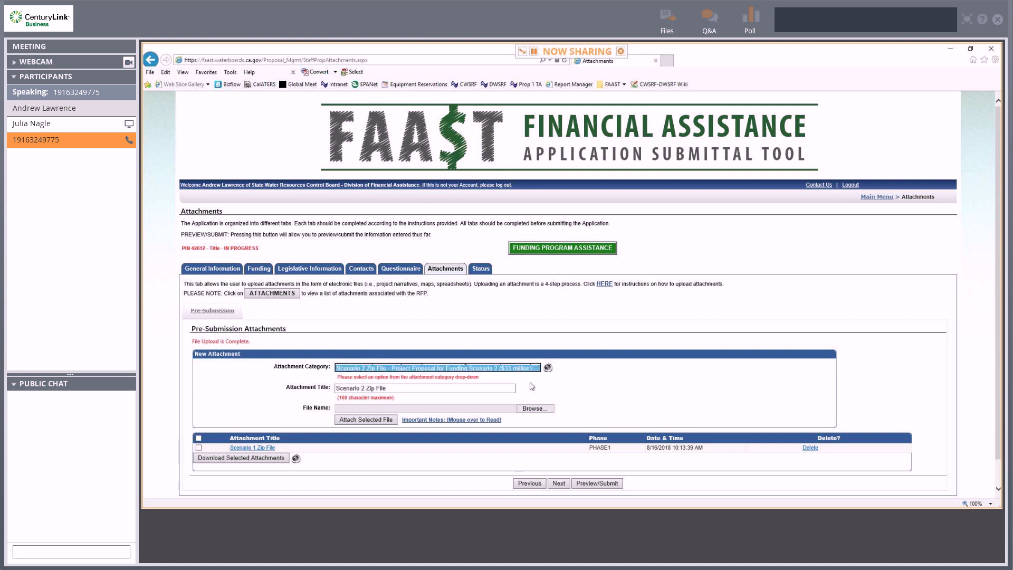
{"action": "left_click", "coordinate": [548, 411]}
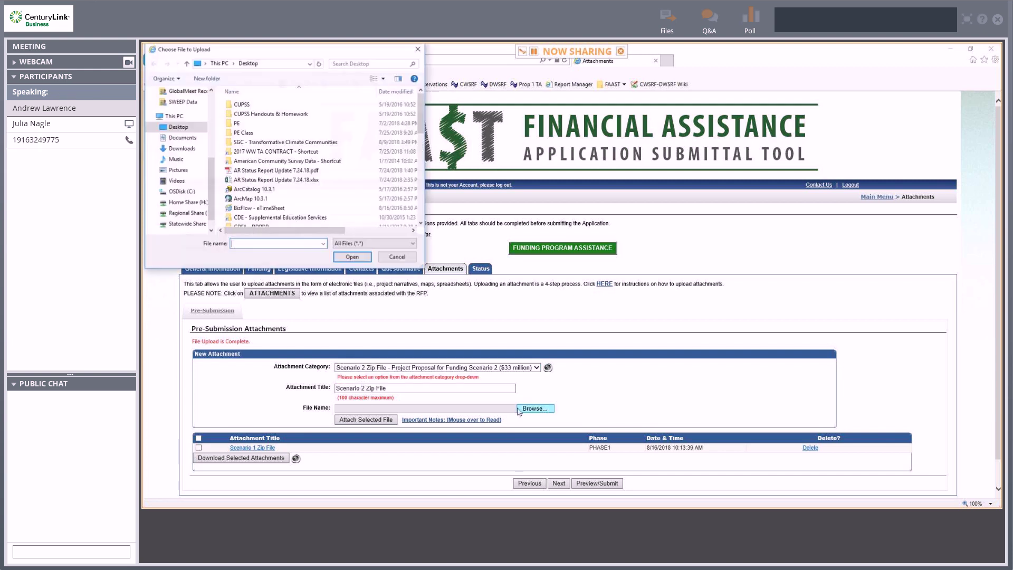
{"action": "double_click", "coordinate": [265, 172]}
{"action": "left_click", "coordinate": [384, 420]}
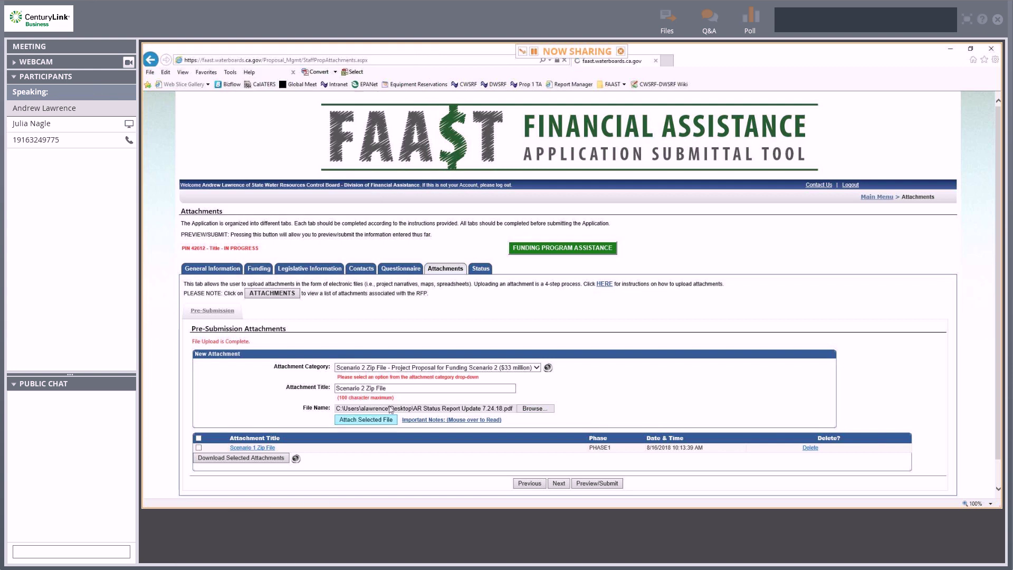
{"action": "left_click", "coordinate": [481, 269]}
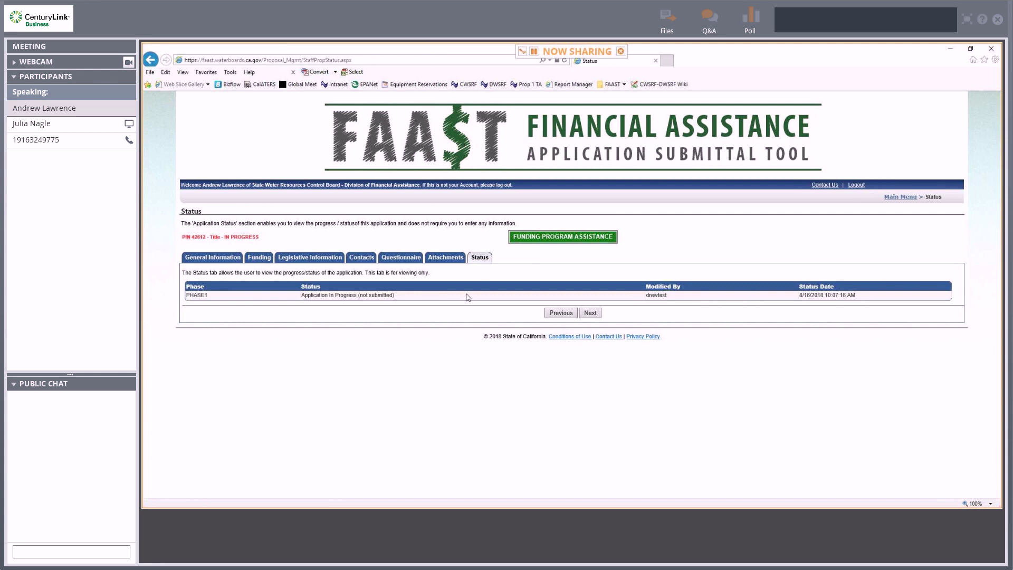
Return to Attachments and start the Preview/Submit of the application.
{"action": "left_click", "coordinate": [449, 263]}
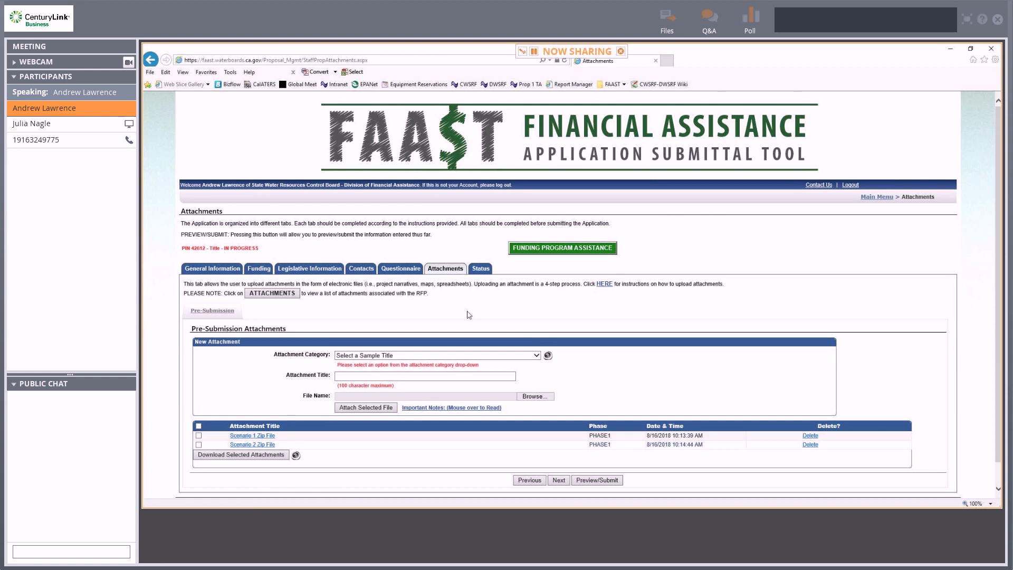
{"action": "scroll", "coordinate": [523, 340], "scroll_direction": "down", "scroll_amount": 1}
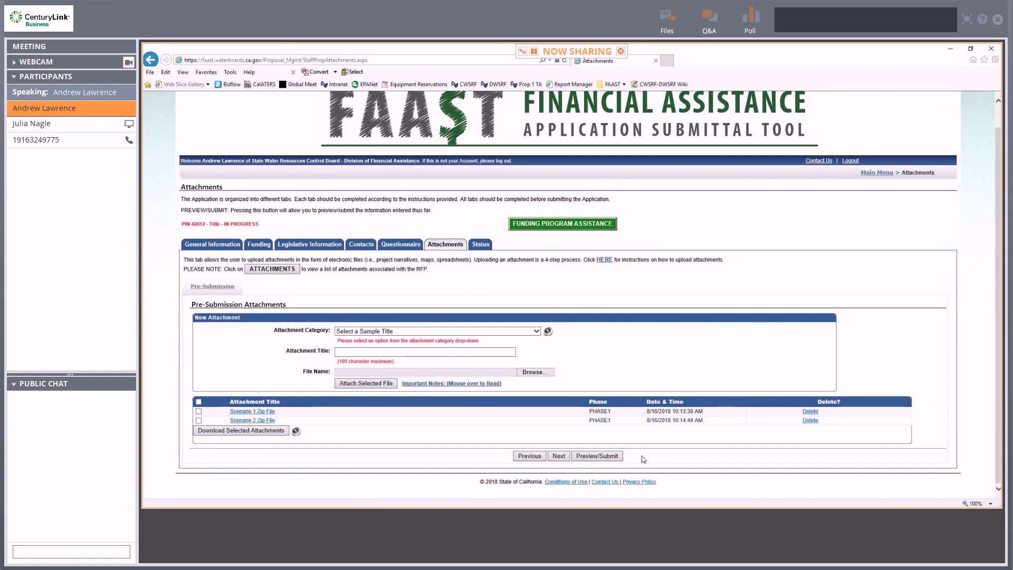
{"action": "left_click", "coordinate": [612, 458]}
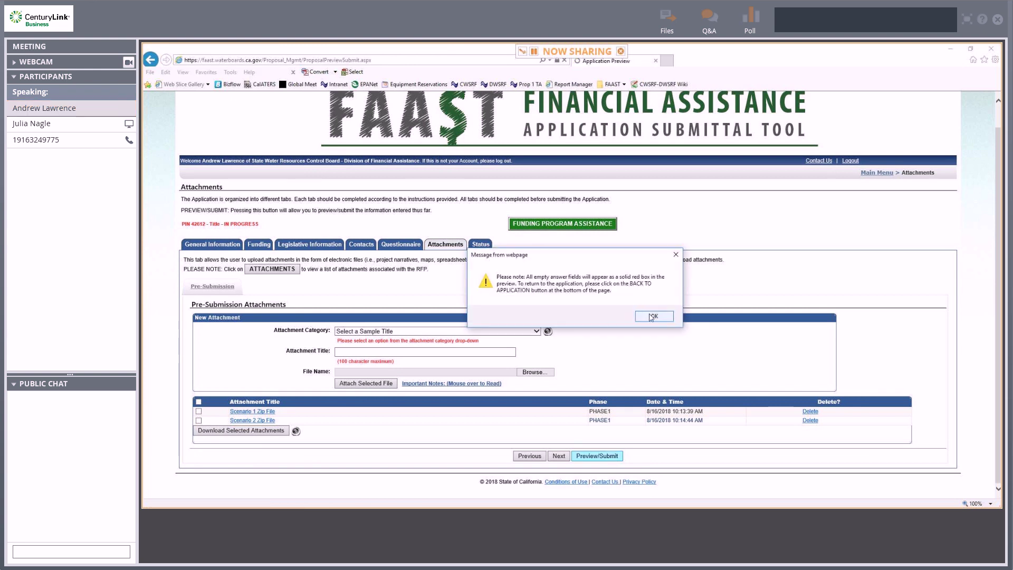
Acknowledge the red-box notice and review the application preview.
{"action": "left_click", "coordinate": [639, 315]}
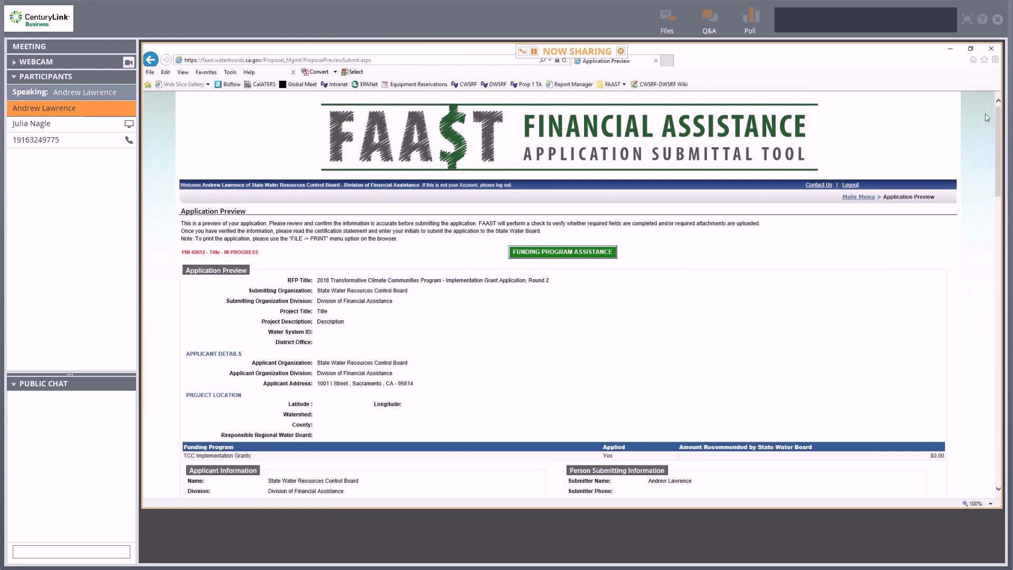
{"action": "scroll", "coordinate": [888, 267], "scroll_direction": "down", "scroll_amount": 2}
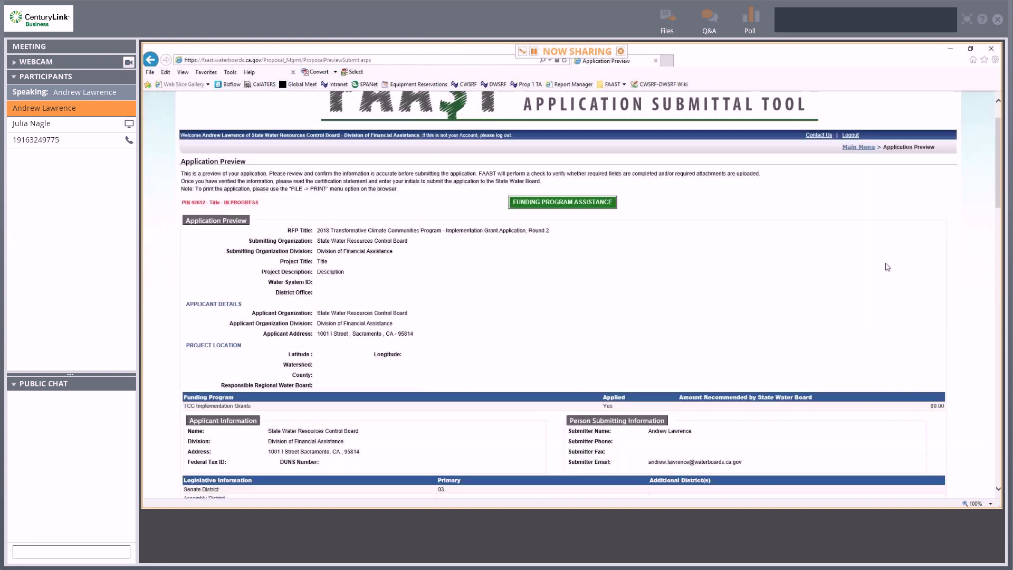
{"action": "scroll", "coordinate": [887, 266], "scroll_direction": "down", "scroll_amount": 6}
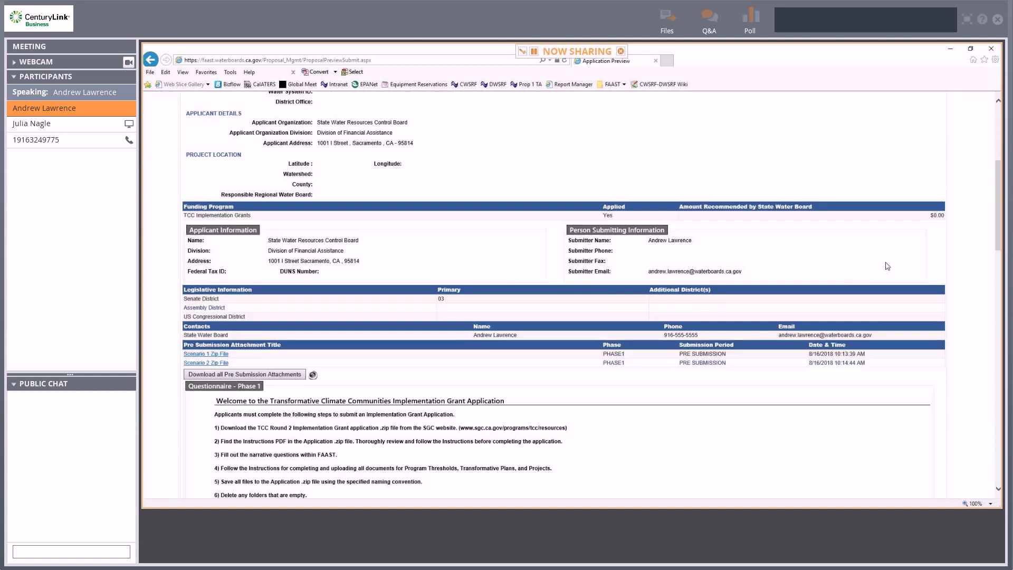
{"action": "scroll", "coordinate": [888, 266], "scroll_direction": "down", "scroll_amount": 1}
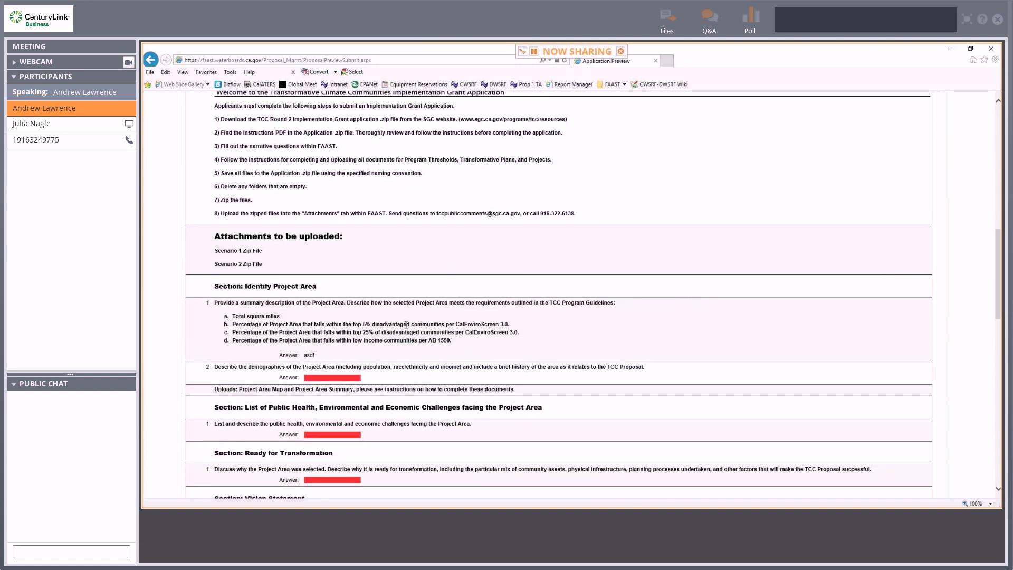
{"action": "scroll", "coordinate": [383, 333], "scroll_direction": "down", "scroll_amount": 3}
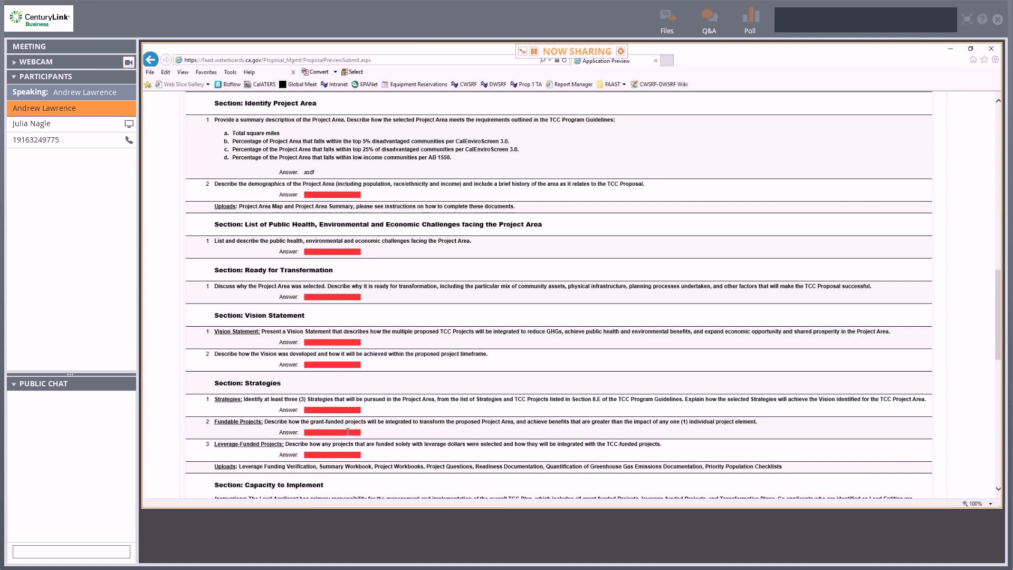
{"action": "scroll", "coordinate": [688, 320], "scroll_direction": "down", "scroll_amount": 10}
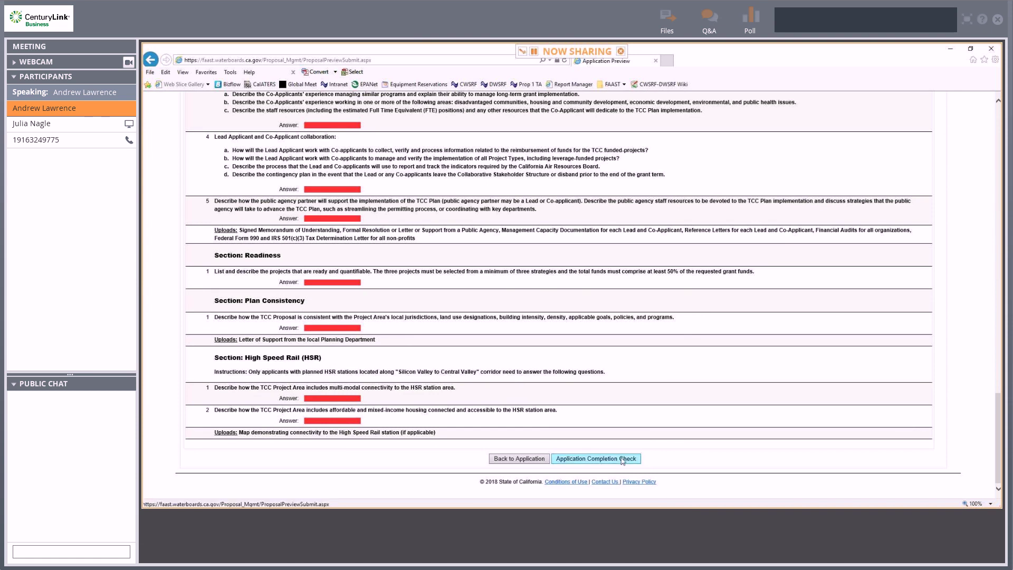
Run the Application Completion Check and locate the Certification and Submission Statement.
{"action": "left_click", "coordinate": [623, 461]}
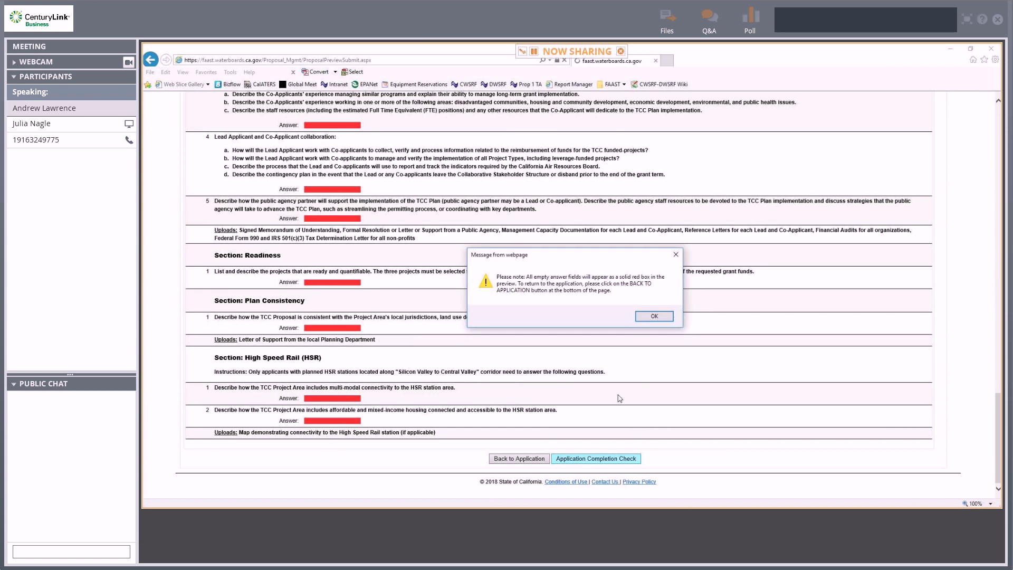
{"action": "left_click", "coordinate": [651, 317]}
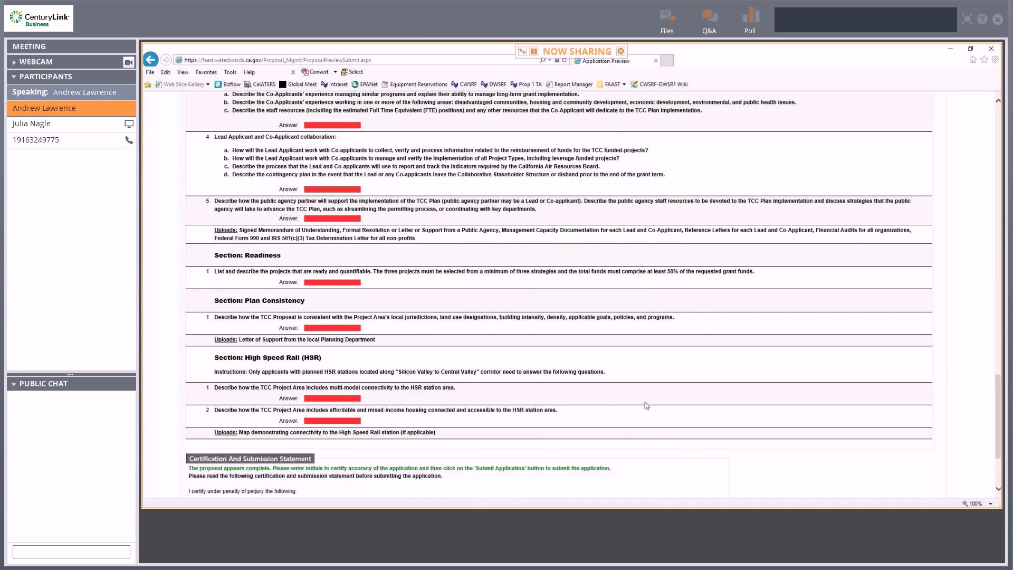
{"action": "scroll", "coordinate": [647, 407], "scroll_direction": "down", "scroll_amount": 3}
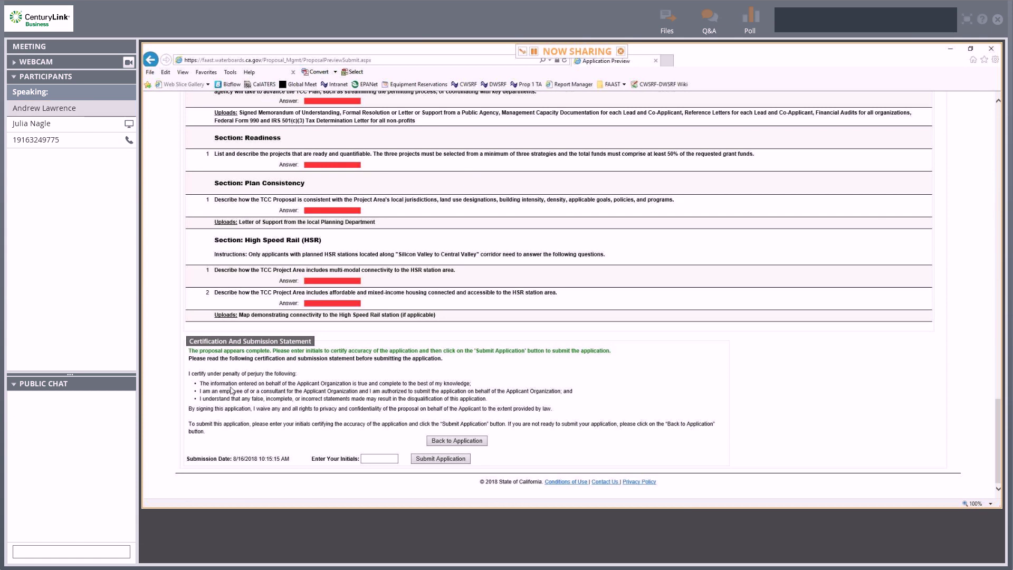
{"action": "scroll", "coordinate": [366, 359], "scroll_direction": "up", "scroll_amount": 3}
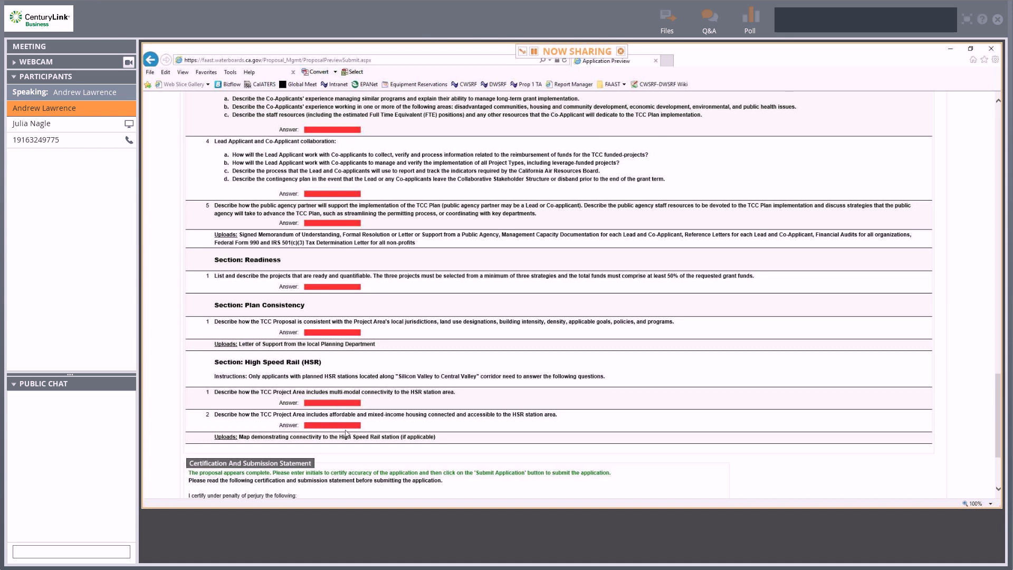
{"action": "scroll", "coordinate": [358, 383], "scroll_direction": "down", "scroll_amount": 3}
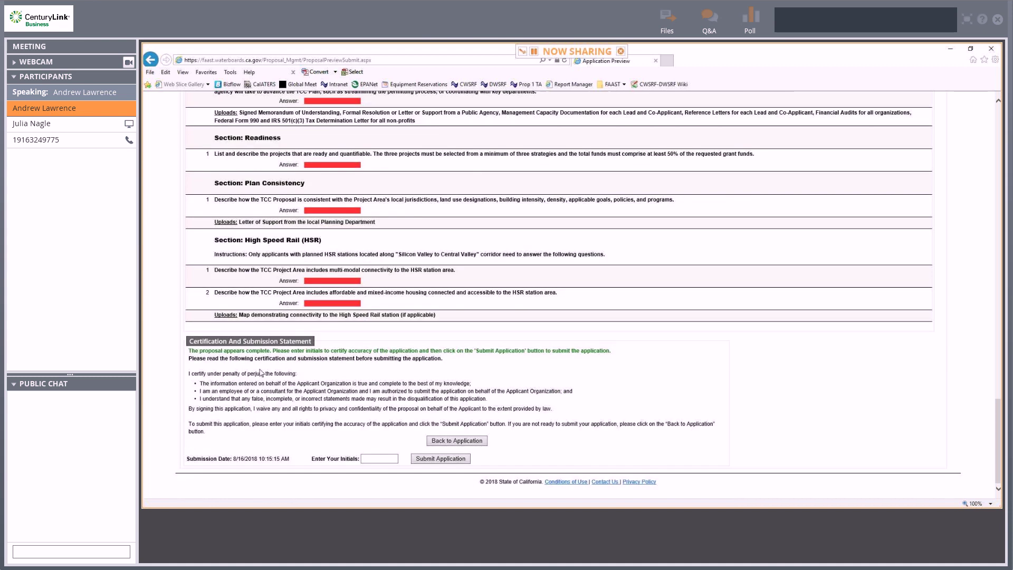
{"action": "scroll", "coordinate": [393, 249], "scroll_direction": "up", "scroll_amount": 15}
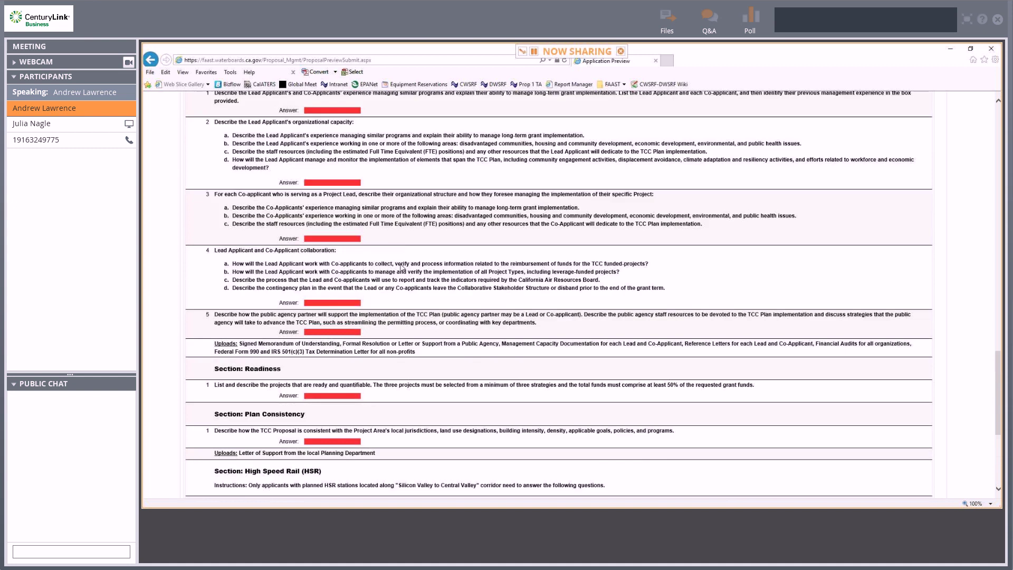
{"action": "scroll", "coordinate": [402, 268], "scroll_direction": "up", "scroll_amount": 9}
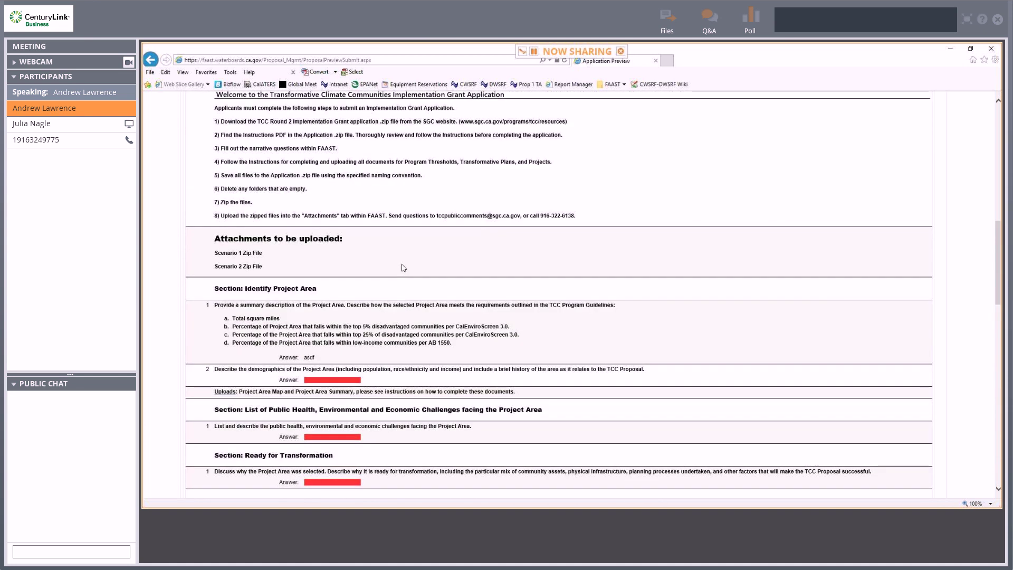
{"action": "scroll", "coordinate": [404, 268], "scroll_direction": "down", "scroll_amount": 20}
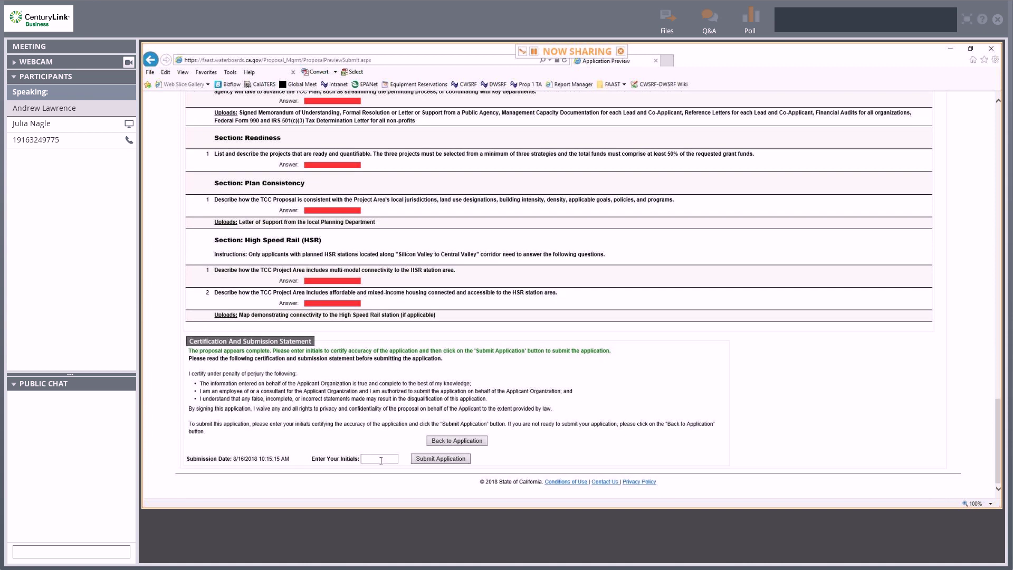
Certify the Implementation Grant application with the submitter's initials and submit it.
{"action": "left_click", "coordinate": [385, 458]}
{"action": "type", "text": "A"}
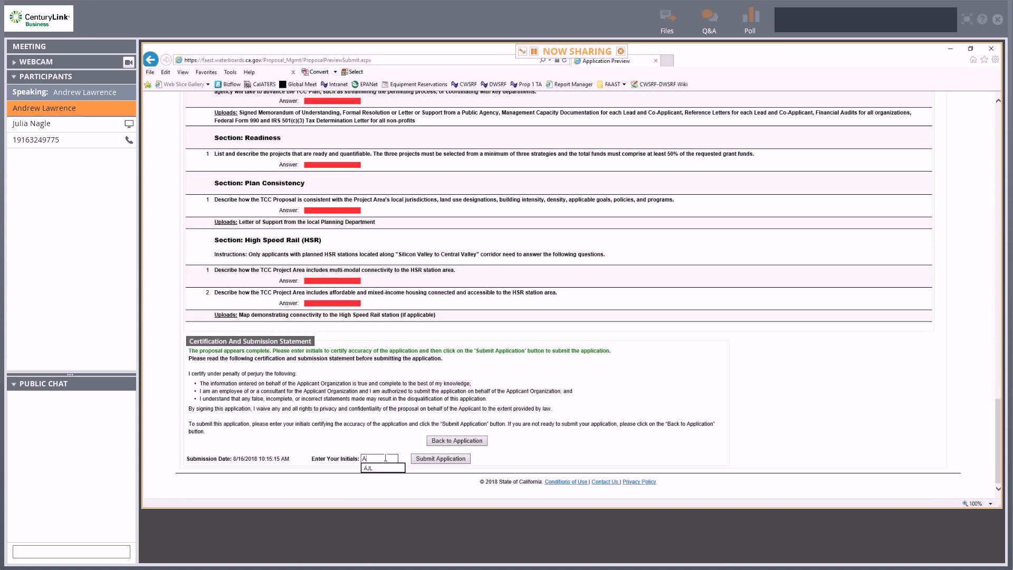
{"action": "type", "text": "JL"}
{"action": "left_click", "coordinate": [460, 461]}
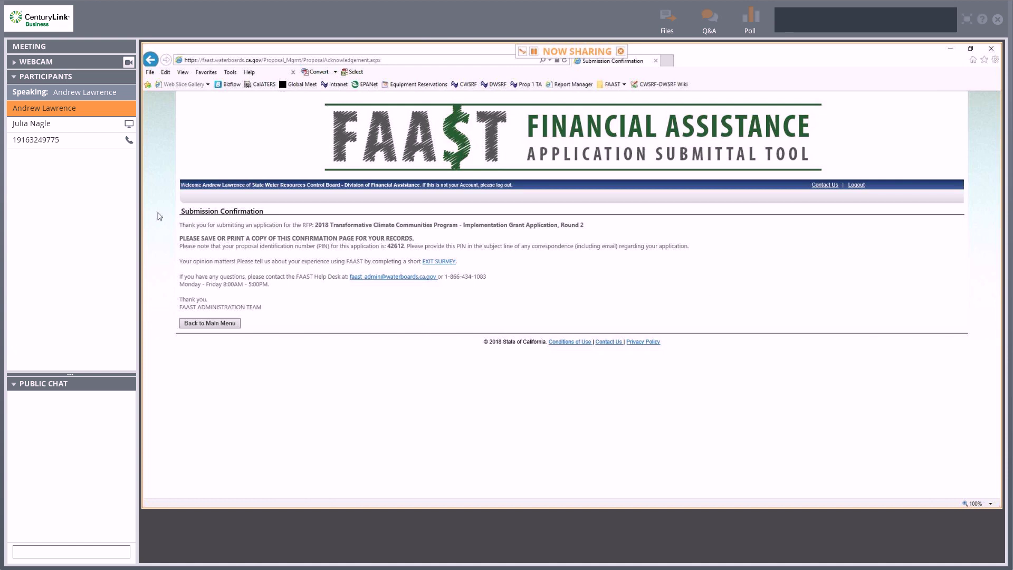
Start a new application, acknowledge all three disclosures, and use the submitting organization as applicant.
{"action": "left_click", "coordinate": [237, 329]}
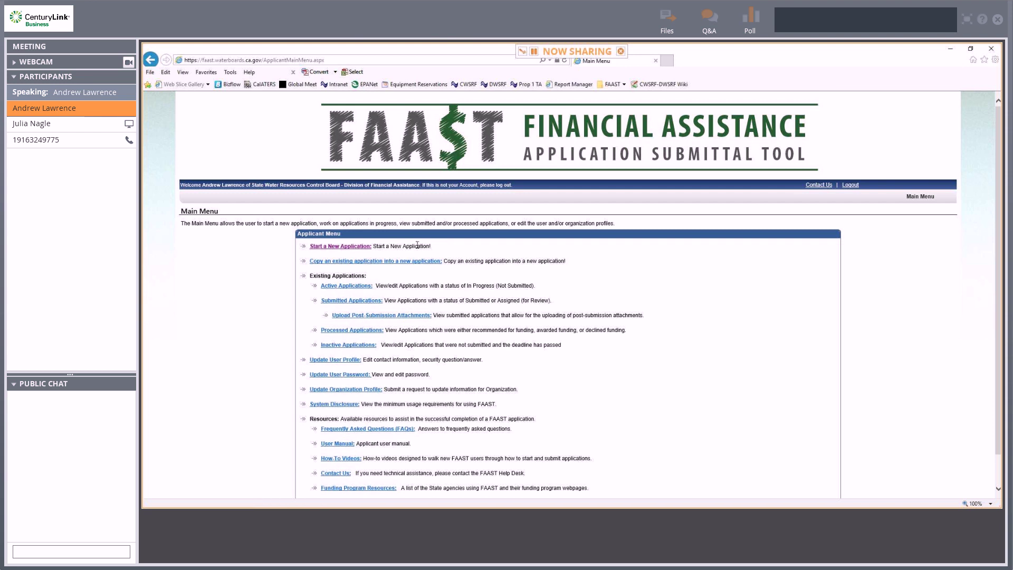
{"action": "left_click", "coordinate": [336, 247]}
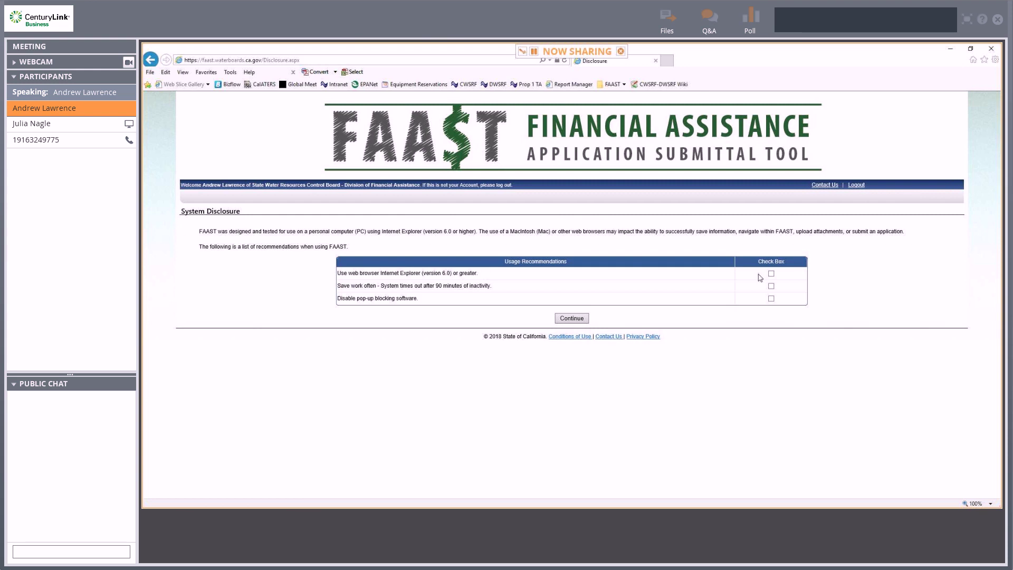
{"action": "left_click", "coordinate": [771, 286]}
{"action": "left_click", "coordinate": [772, 299]}
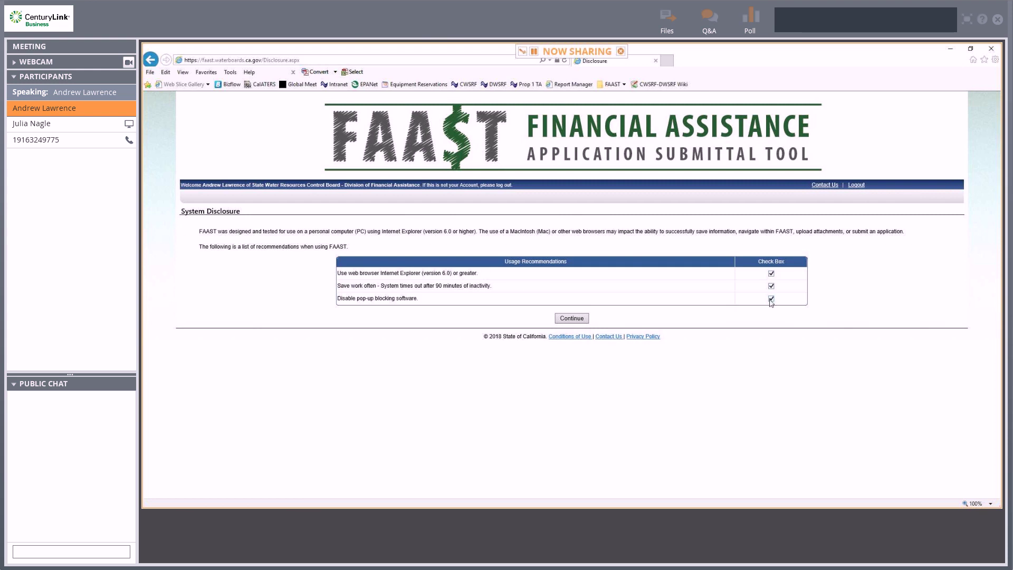
{"action": "left_click", "coordinate": [573, 319]}
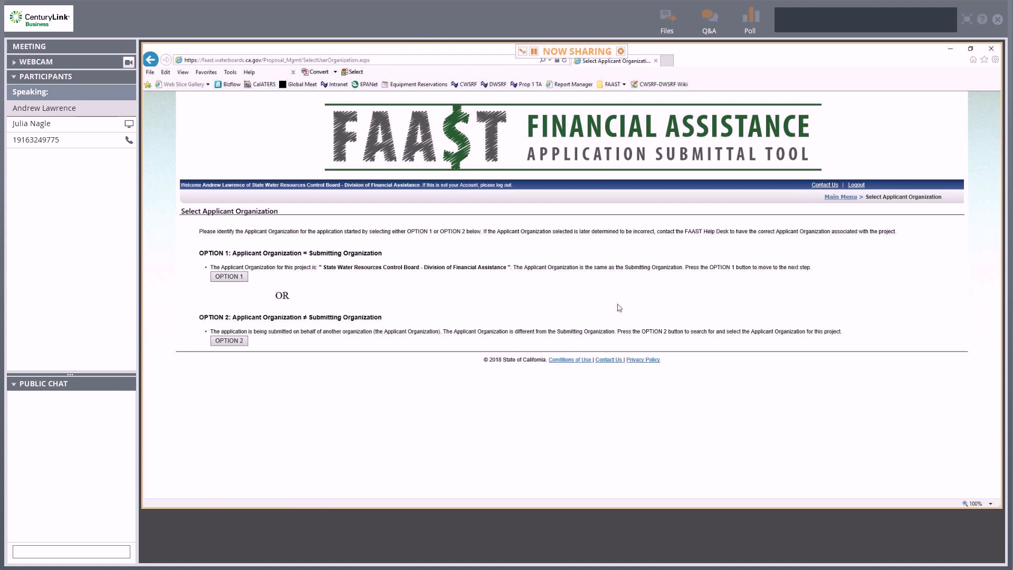
{"action": "left_click", "coordinate": [239, 281]}
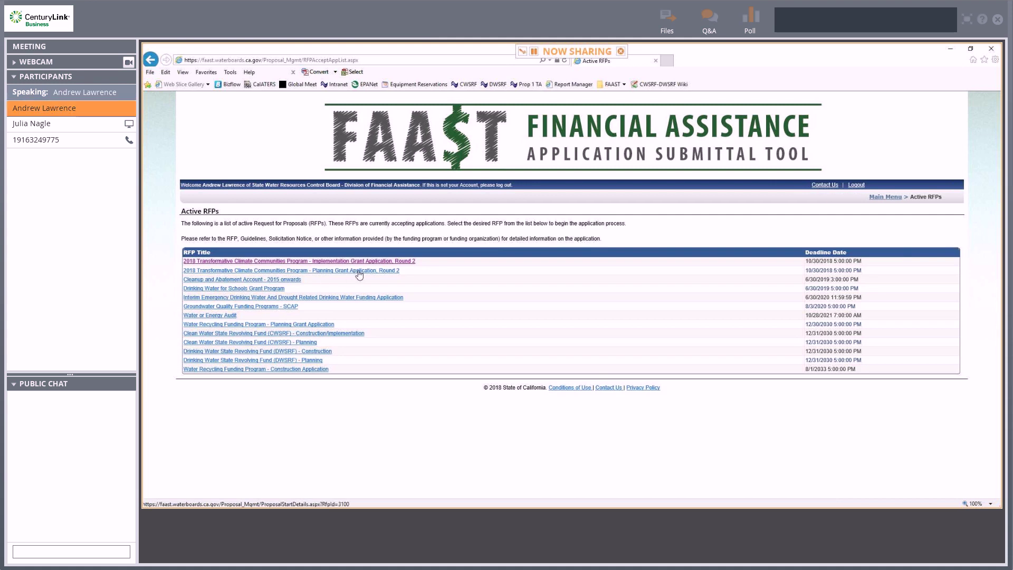
Start a Planning Grant Application from the Round 2 RFP and review its questionnaire before moving to attachments.
{"action": "left_click", "coordinate": [359, 273]}
{"action": "left_click", "coordinate": [416, 358]}
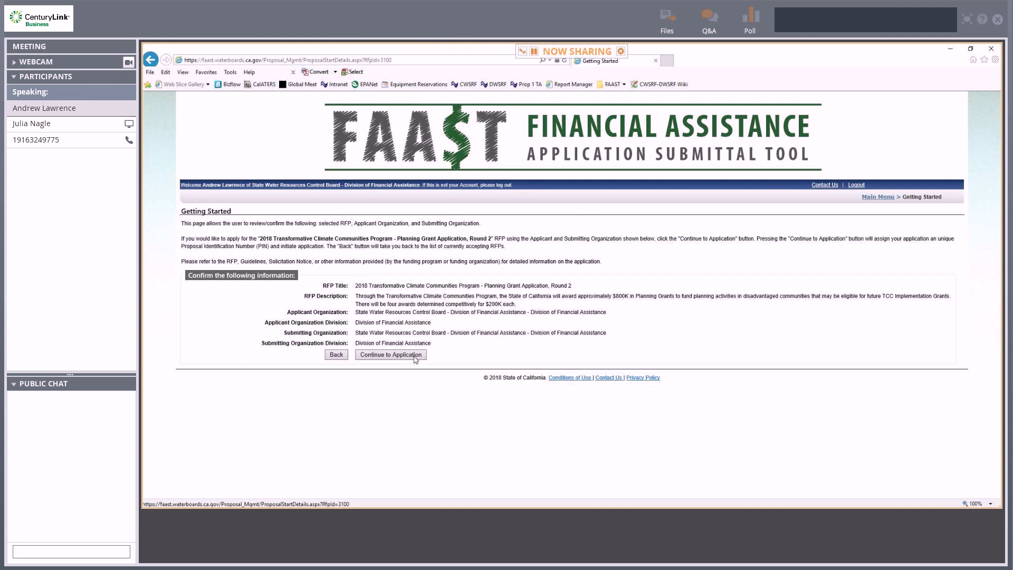
{"action": "left_click", "coordinate": [383, 359]}
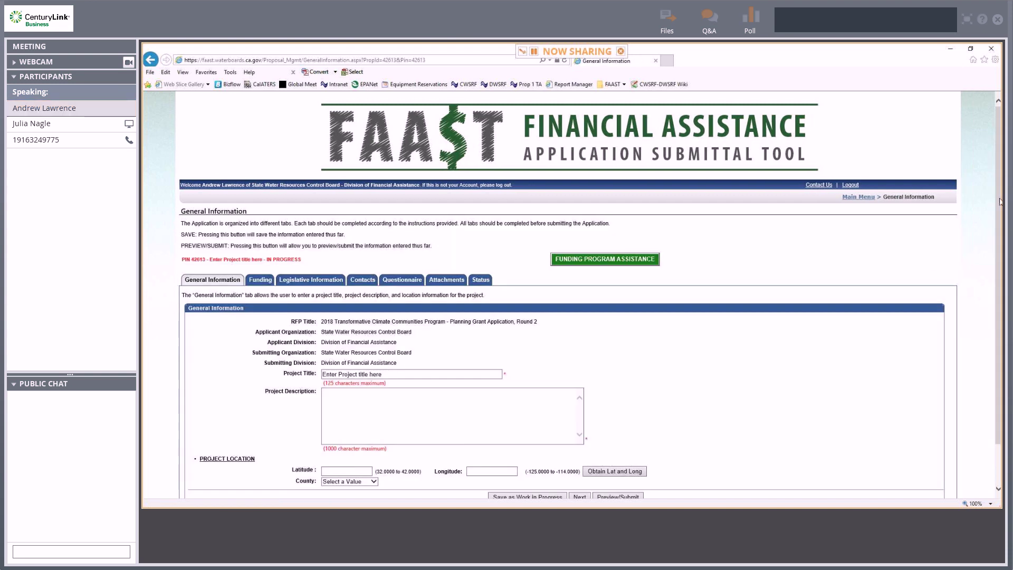
{"action": "scroll", "coordinate": [999, 201], "scroll_direction": "down", "scroll_amount": 3}
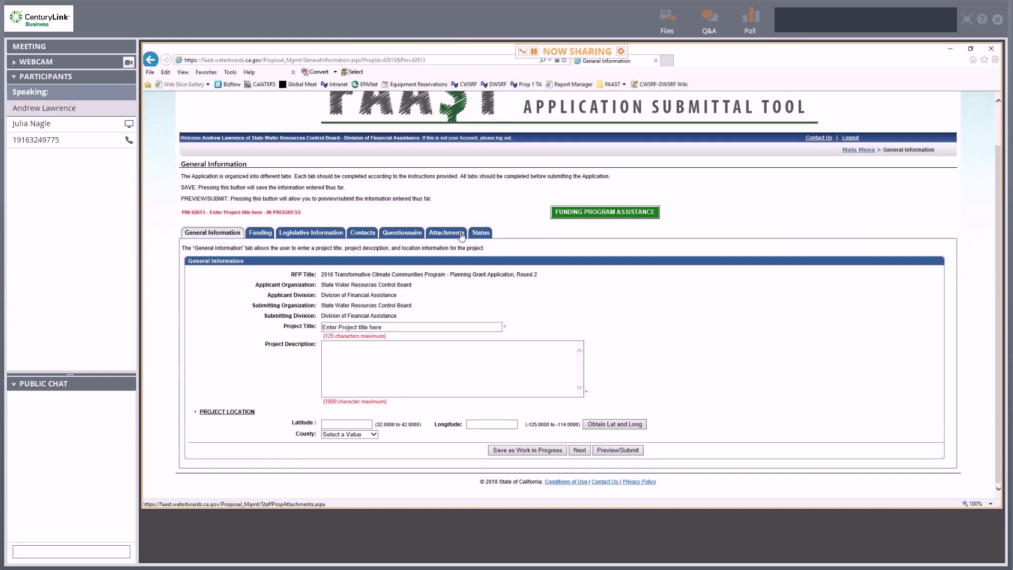
{"action": "left_click", "coordinate": [401, 232]}
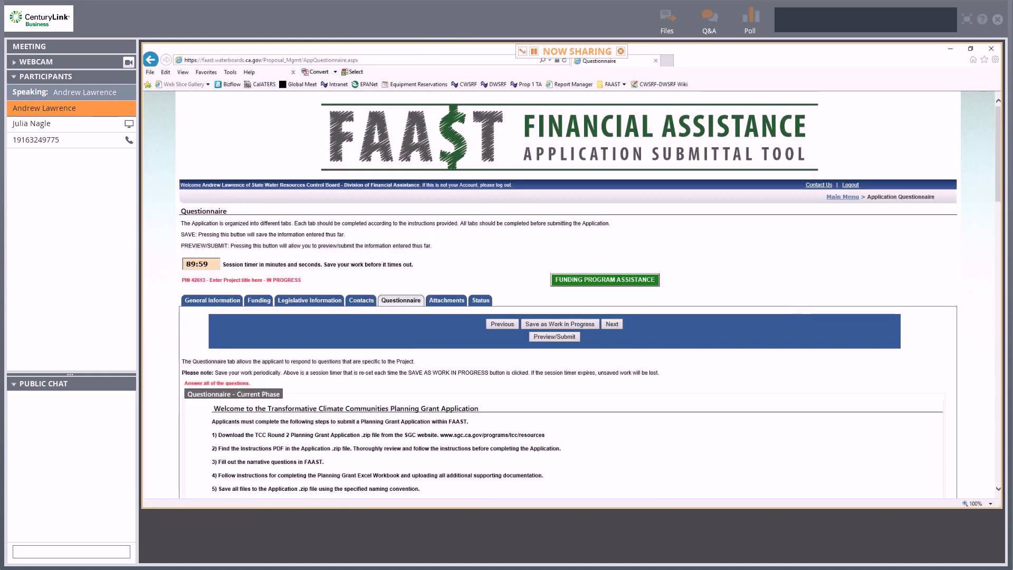
{"action": "mouse_move", "coordinate": [999, 153]}
{"action": "left_mouse_down"}
{"action": "mouse_move", "coordinate": [999, 436]}
{"action": "mouse_move", "coordinate": [999, 154]}
{"action": "left_mouse_up"}
{"action": "left_click", "coordinate": [449, 305]}
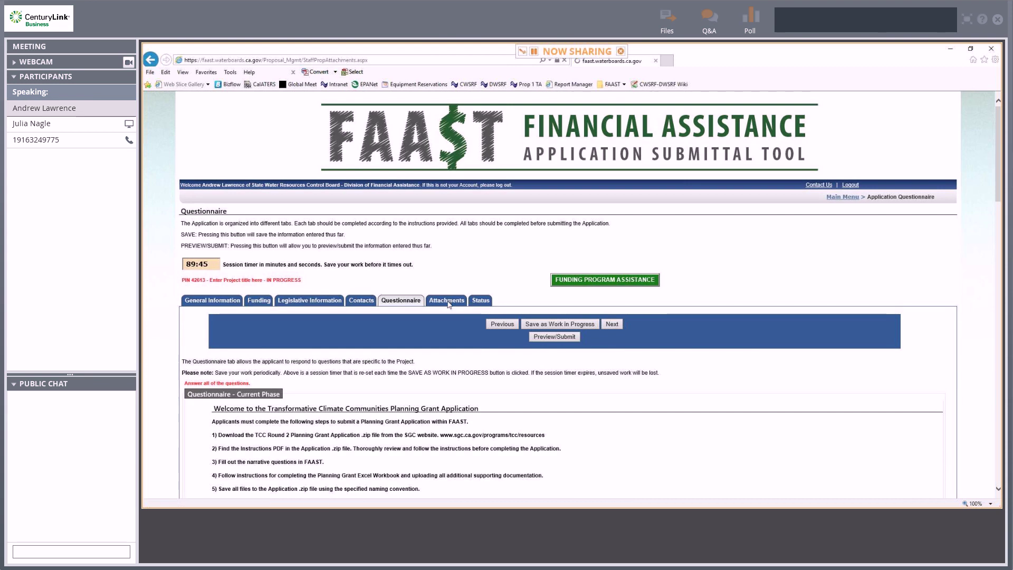
Choose Planning Grant Zip File as the attachment category, then preview the application.
{"action": "left_click", "coordinate": [541, 358]}
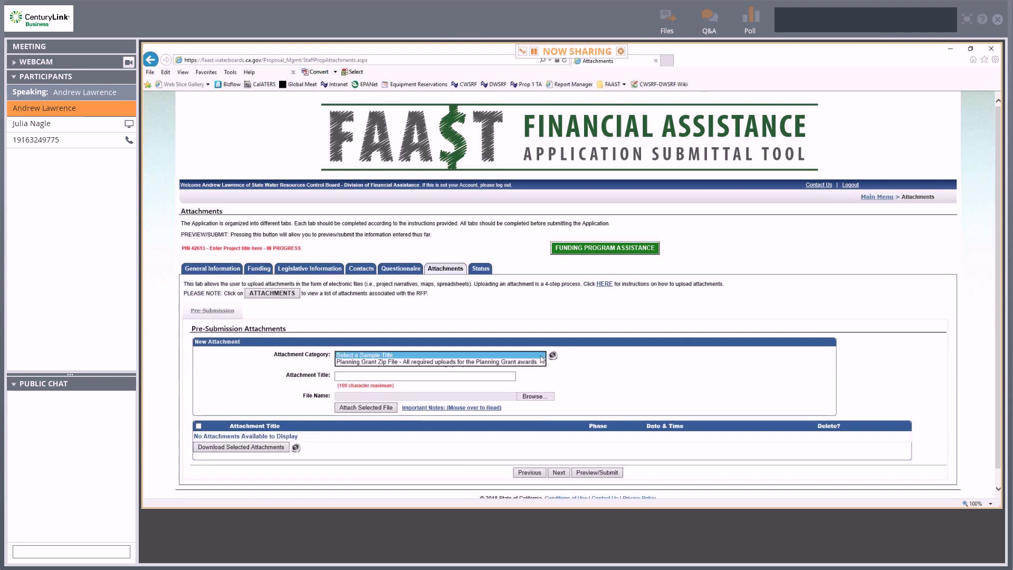
{"action": "left_click", "coordinate": [534, 362]}
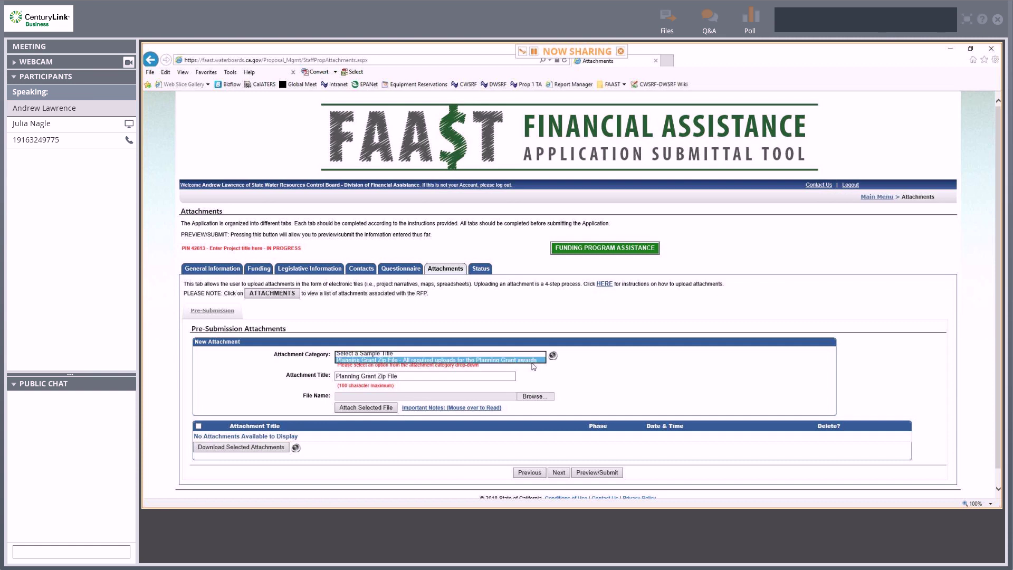
{"action": "left_click", "coordinate": [692, 305]}
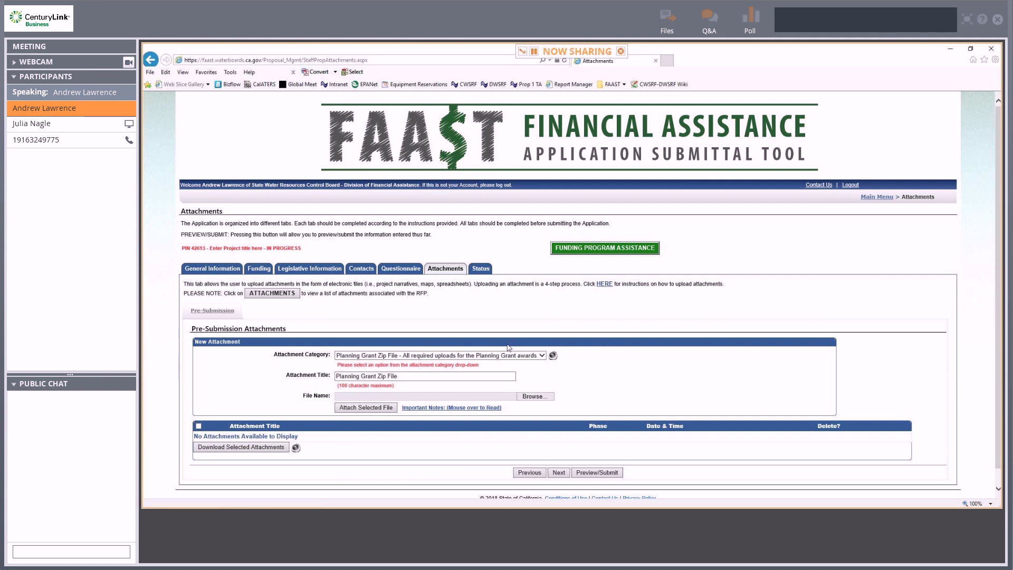
{"action": "left_click", "coordinate": [614, 474]}
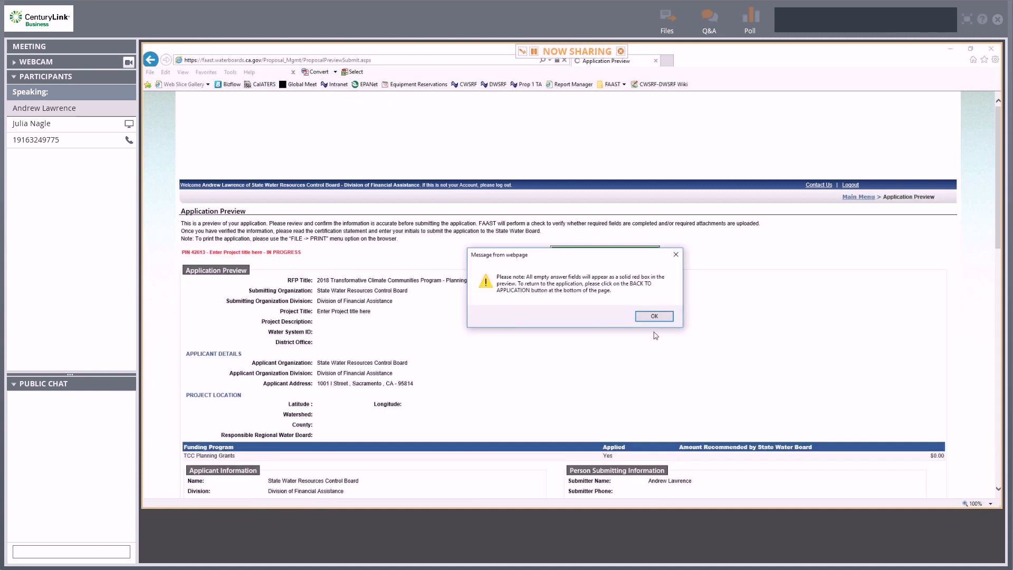
Dismiss the empty-fields notice, look over the seven red-boxed unanswered questions, then go back to Main Menu.
{"action": "left_click", "coordinate": [654, 317]}
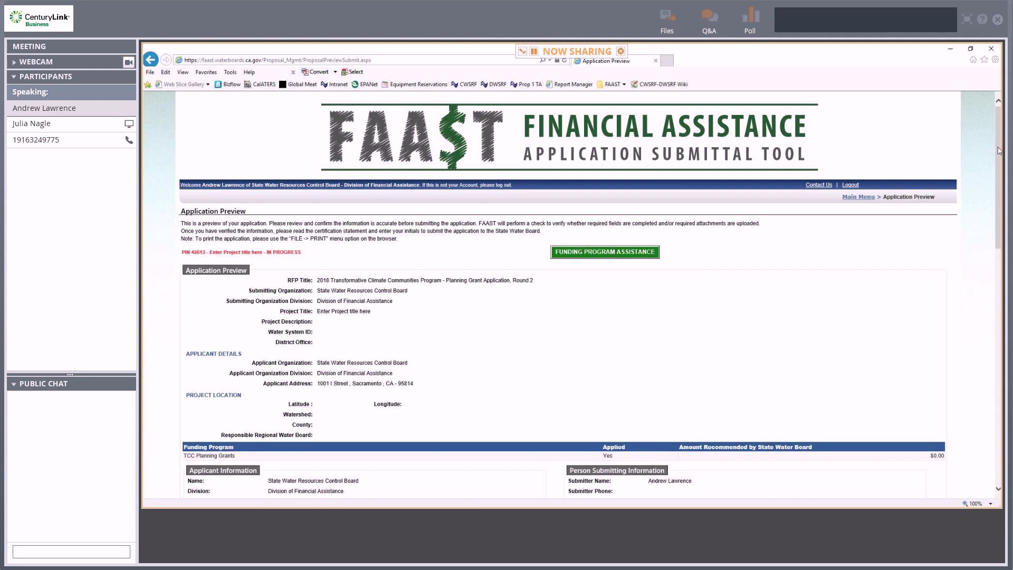
{"action": "left_click_drag", "start_coordinate": [999, 151], "coordinate": [995, 394]}
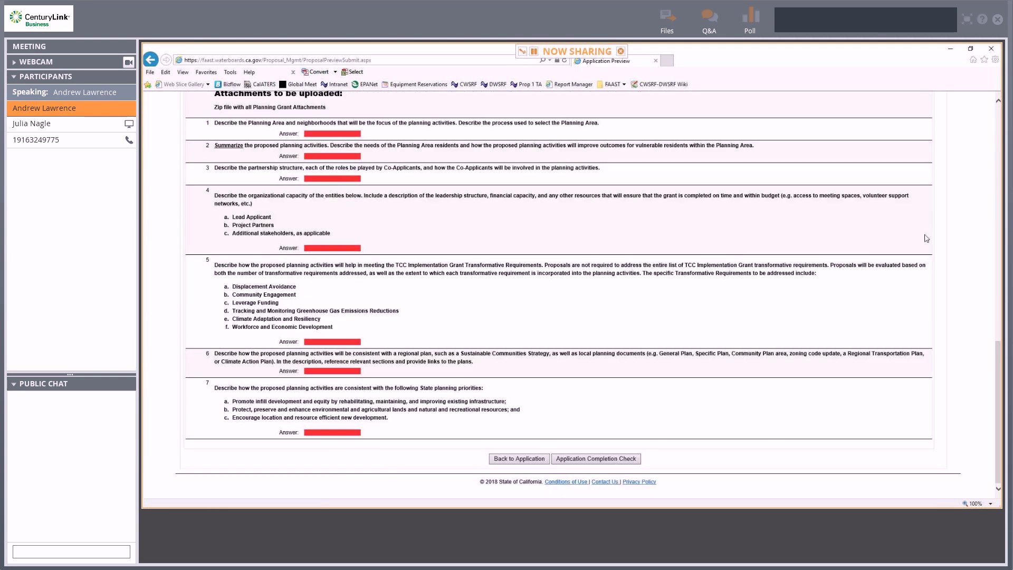
{"action": "left_click_drag", "start_coordinate": [997, 365], "coordinate": [997, 132]}
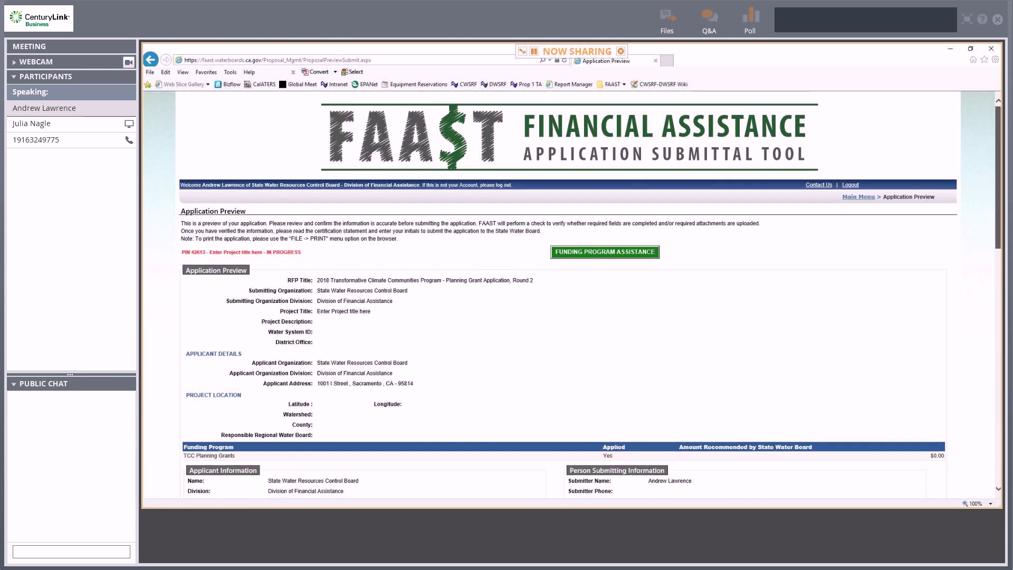
{"action": "left_click", "coordinate": [858, 196]}
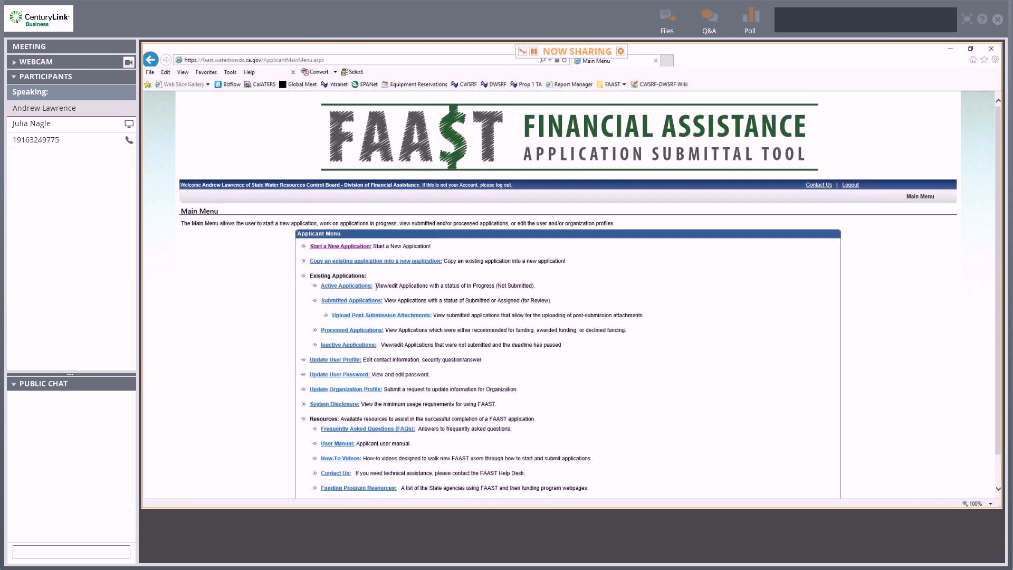
Open the in-progress Planning Grant from Active Applications, then show the submitted Implementation Grant application.
{"action": "left_click", "coordinate": [342, 288]}
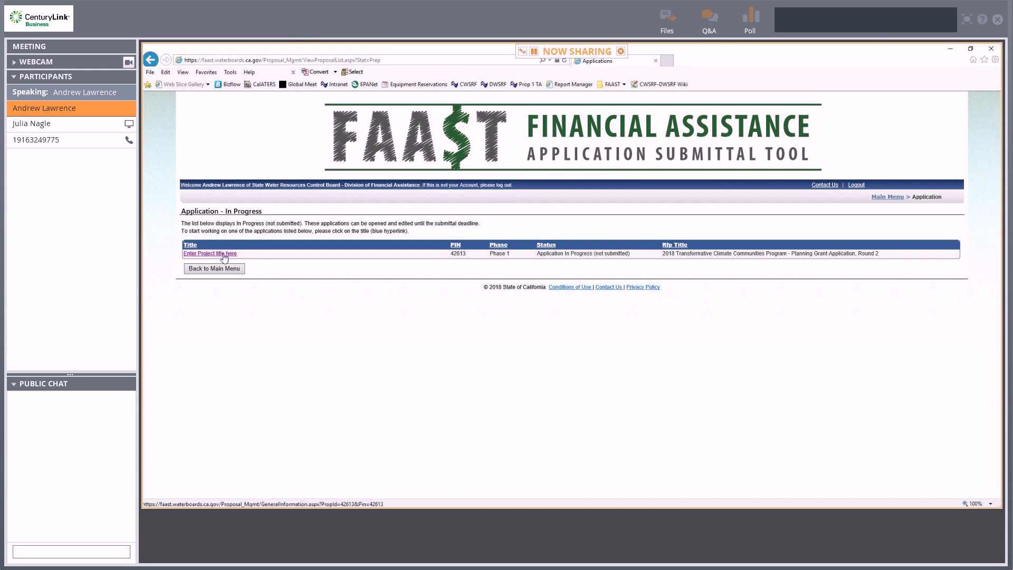
{"action": "left_click", "coordinate": [223, 258]}
{"action": "scroll", "coordinate": [665, 382], "scroll_direction": "down", "scroll_amount": 2}
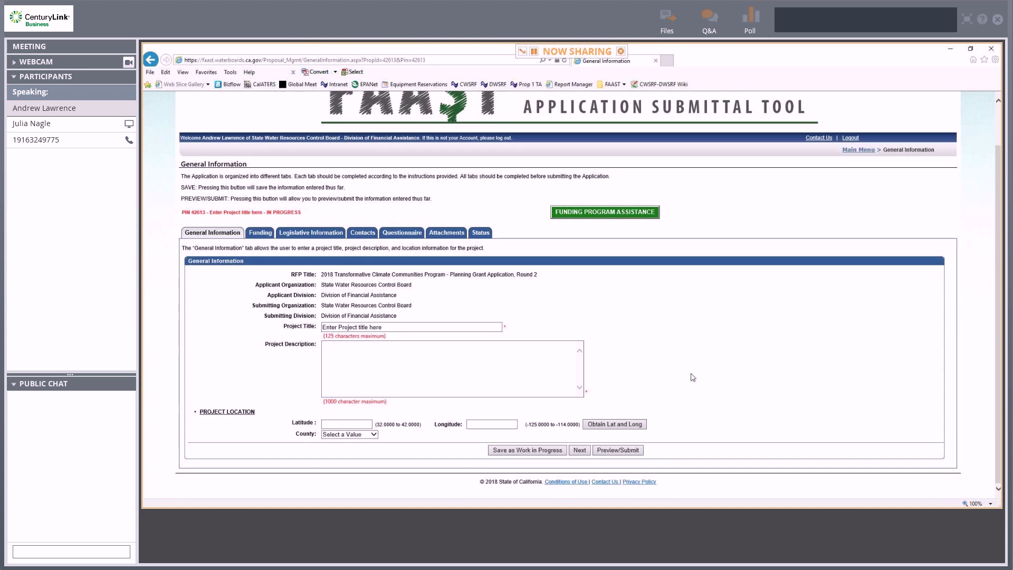
{"action": "scroll", "coordinate": [693, 377], "scroll_direction": "up", "scroll_amount": 2}
{"action": "left_click", "coordinate": [850, 199]}
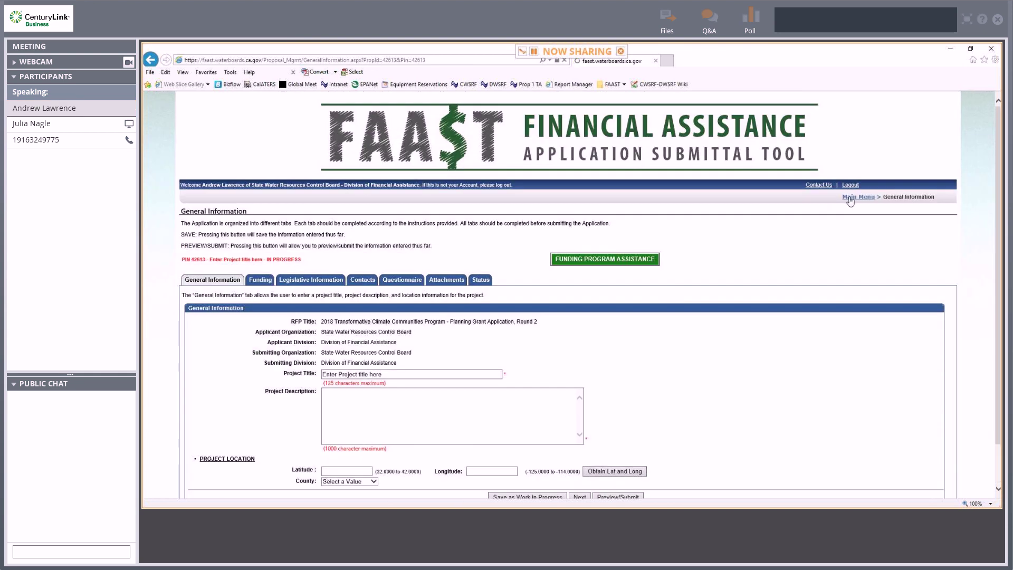
{"action": "left_click", "coordinate": [353, 306]}
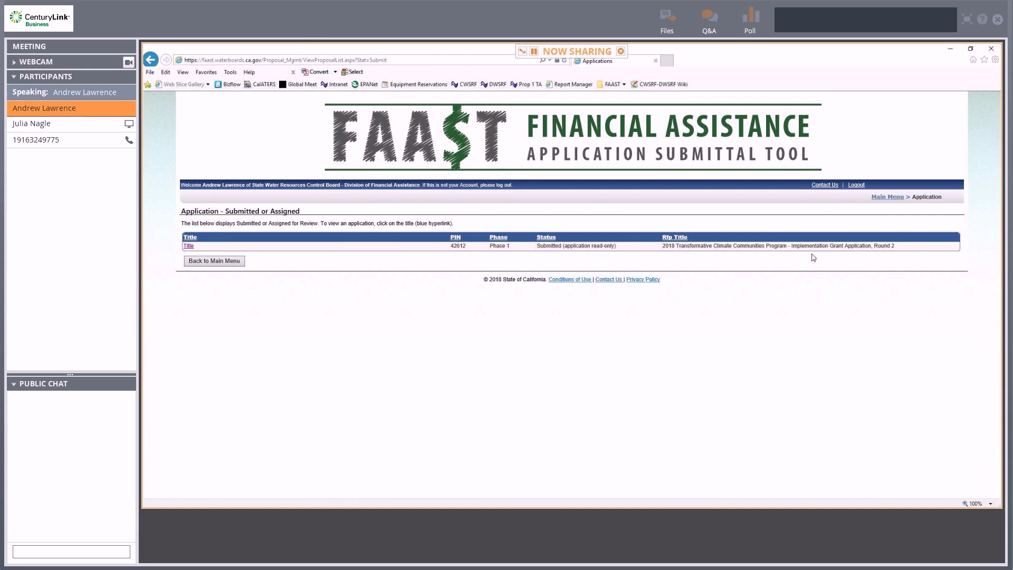
Return to the FAAST Main Menu and stop the GlobalMeet meeting recording.
{"action": "left_click", "coordinate": [889, 197]}
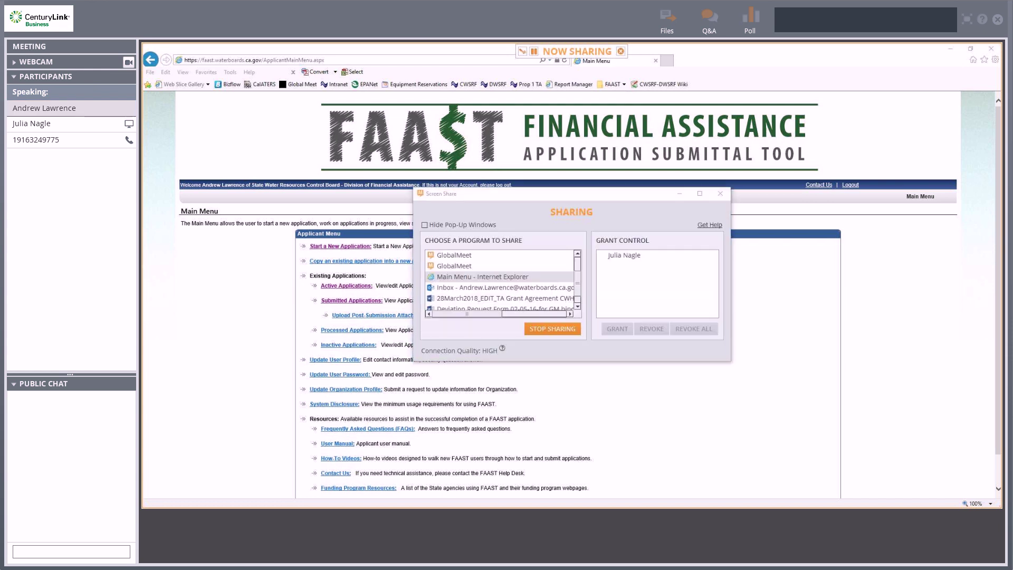
{"action": "mouse_move", "coordinate": [496, 451]}
{"action": "left_click", "coordinate": [552, 475]}
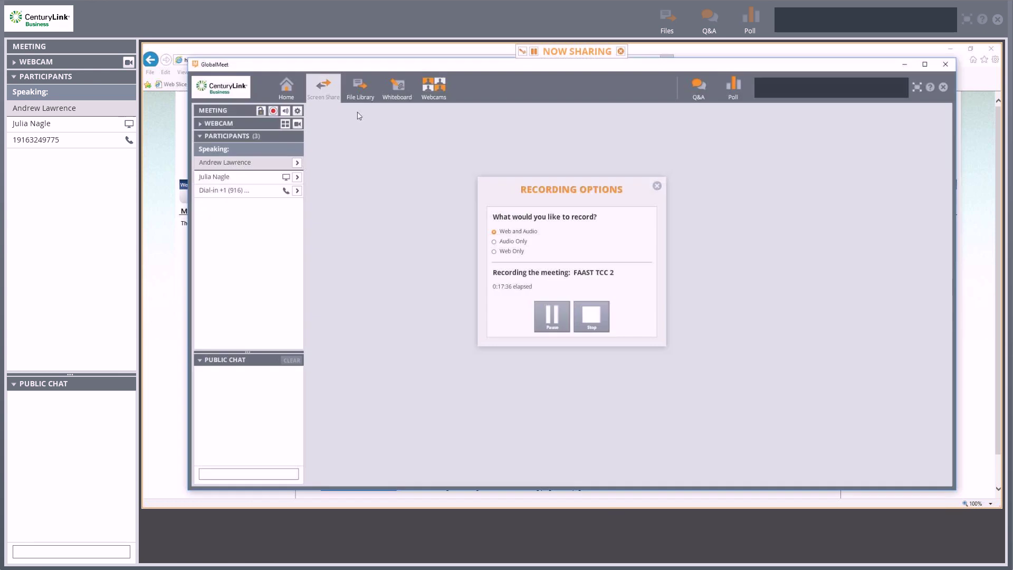
{"action": "left_click", "coordinate": [591, 316]}
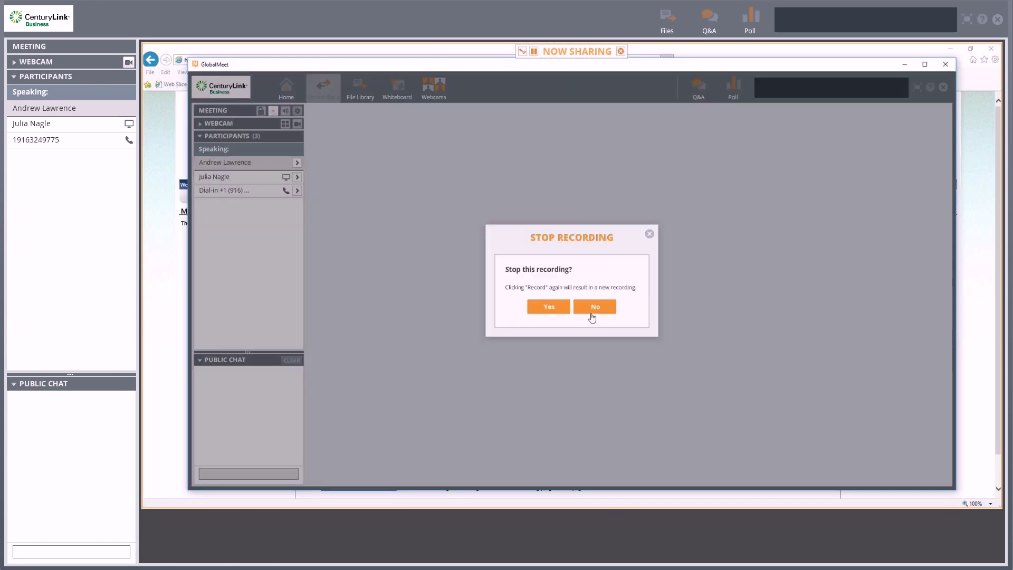